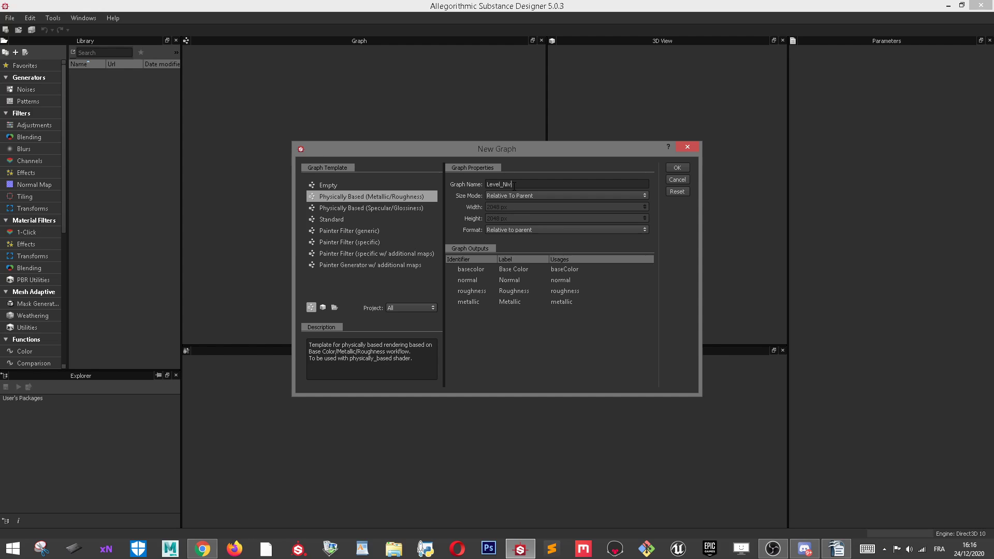
Create the Physically Based (Metallic/Roughness) graph with the name Level_Niveau and enlarge the graph area
{"action": "type", "text": "au"}
{"action": "left_click", "coordinate": [678, 167]}
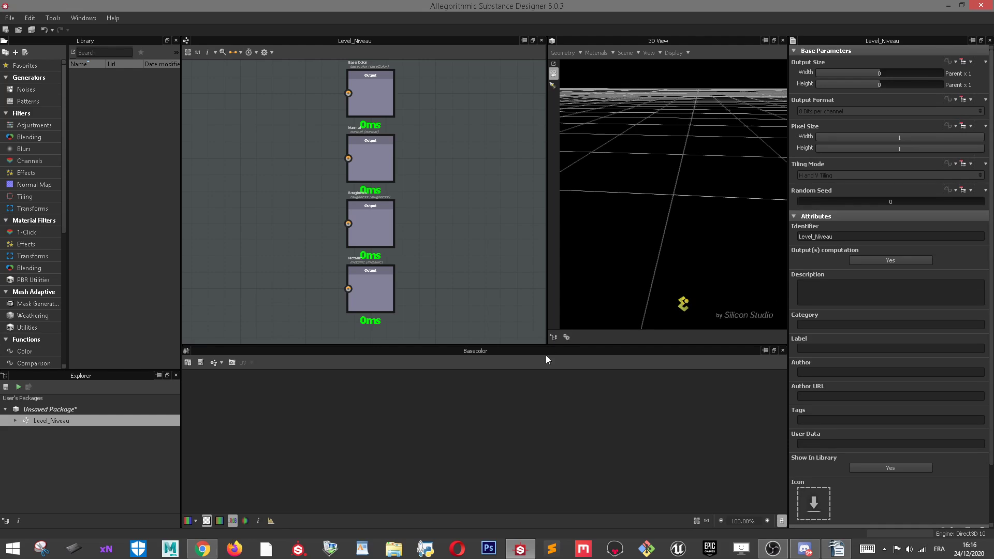
{"action": "left_click_drag", "start_coordinate": [547, 335], "coordinate": [612, 424]}
Add a Gradient Linear 1 pattern node to the graph, well to the left of the output nodes
{"action": "scroll", "coordinate": [361, 228], "scroll_direction": "down", "scroll_amount": 2}
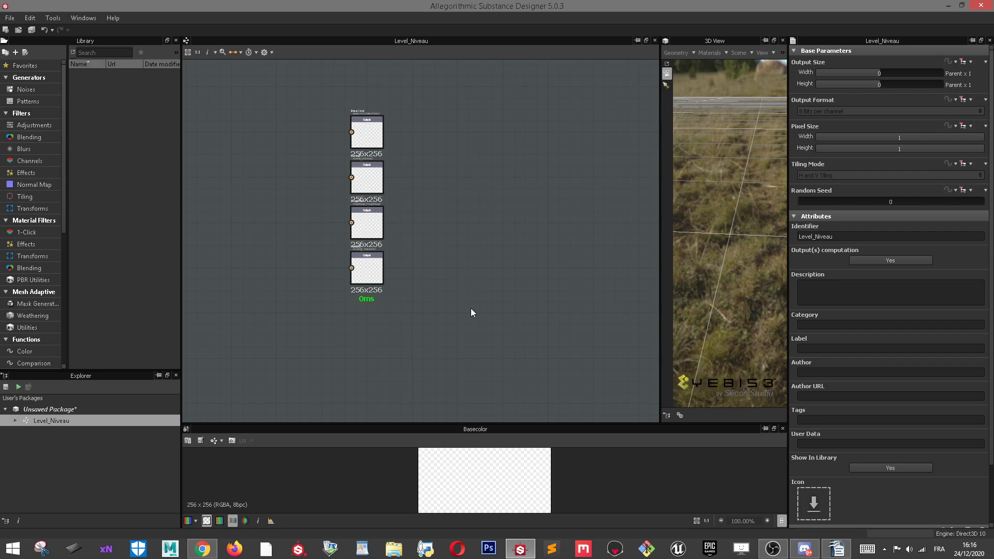
{"action": "middle_click_drag", "start_coordinate": [454, 228], "coordinate": [647, 260]}
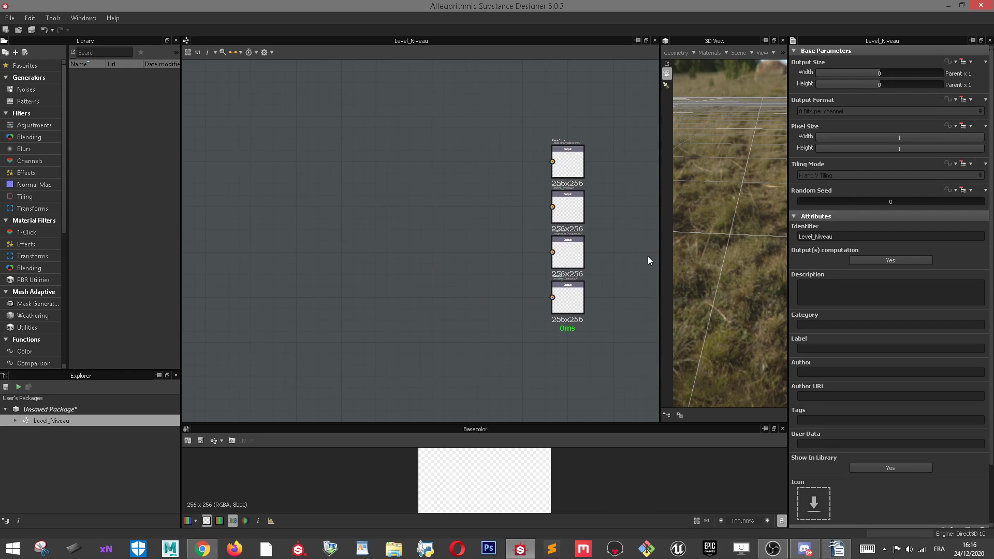
{"action": "scroll", "coordinate": [402, 197], "scroll_direction": "up", "scroll_amount": 1}
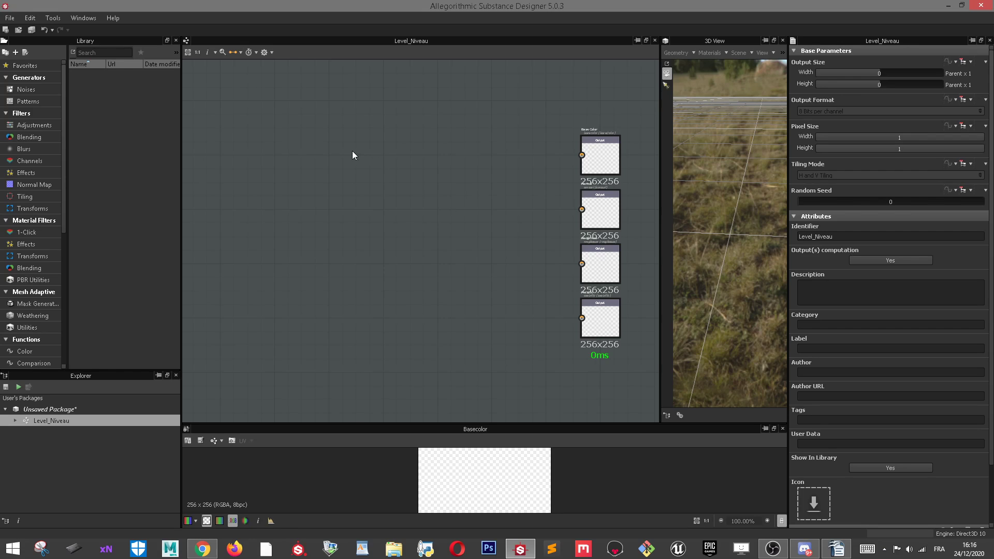
{"action": "left_click", "coordinate": [28, 101]}
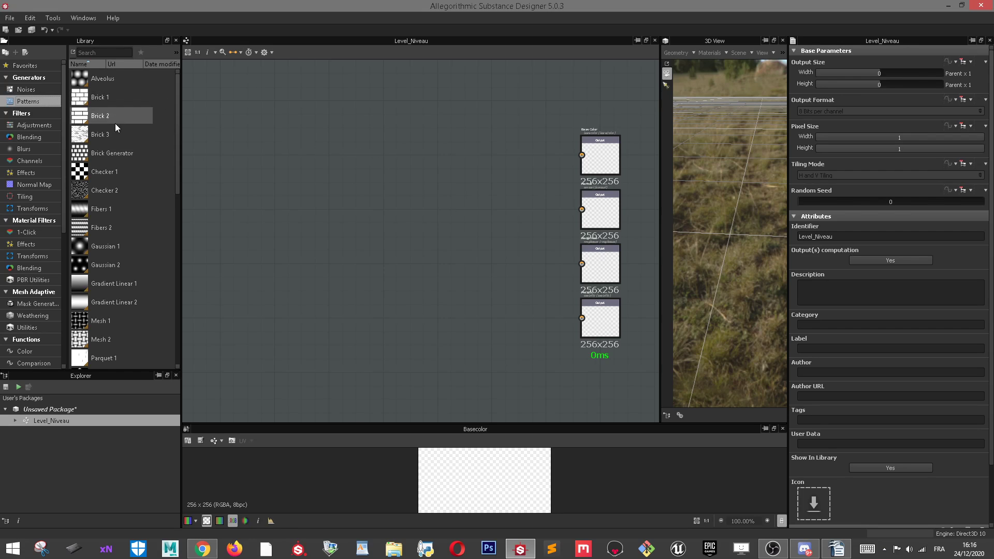
{"action": "left_click_drag", "start_coordinate": [94, 286], "coordinate": [249, 166]}
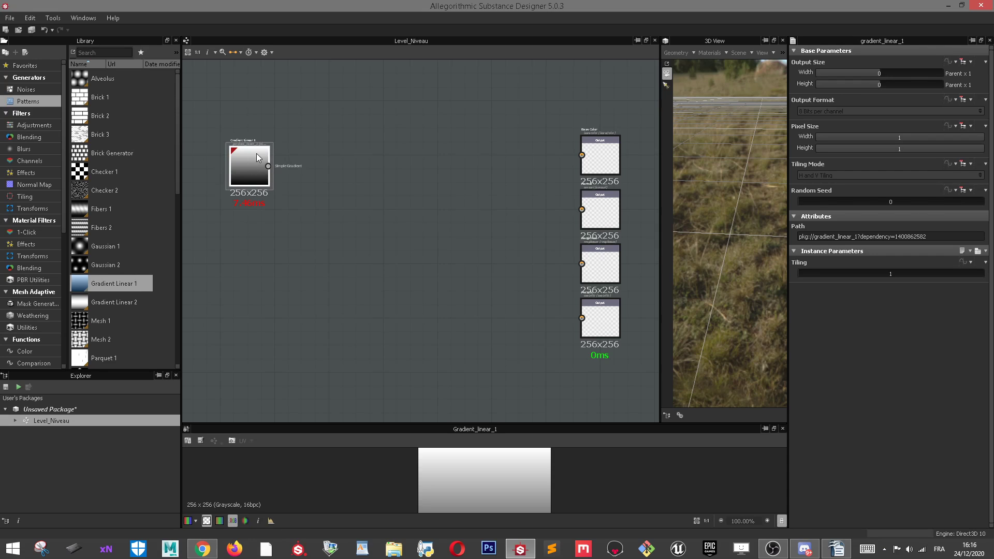
Add a Levels node fed by the Gradient Linear 1 node
{"action": "right_click", "coordinate": [312, 113]}
{"action": "mouse_move", "coordinate": [331, 114]}
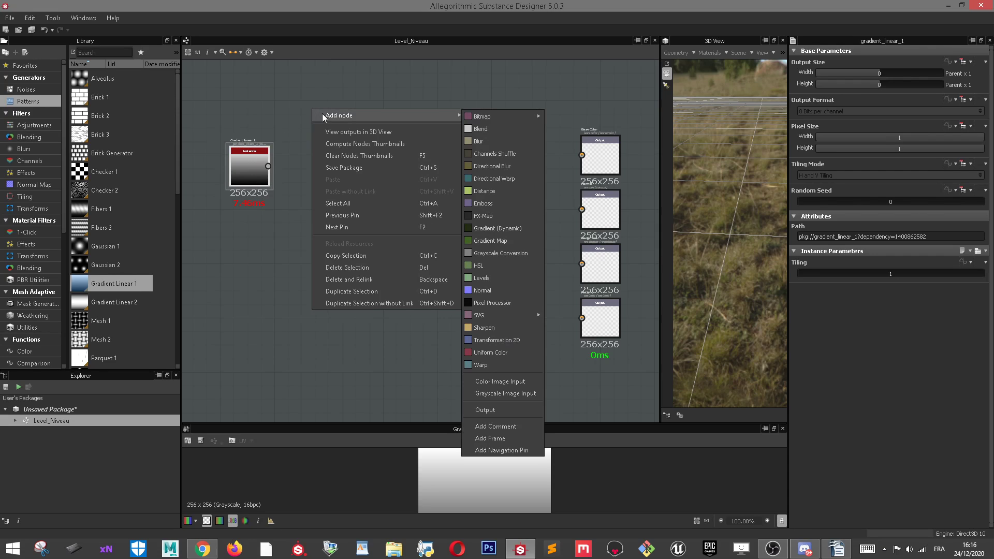
{"action": "left_click", "coordinate": [480, 278]}
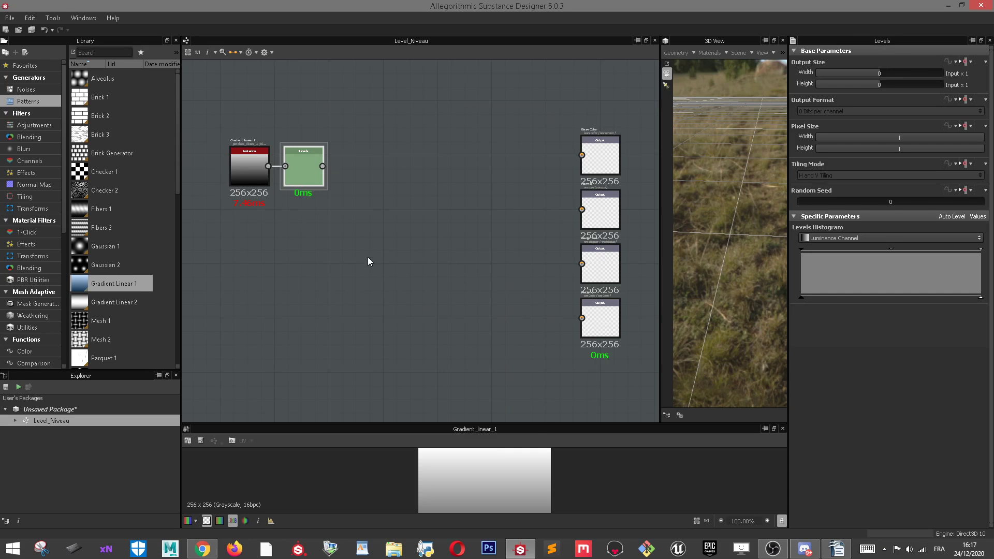
{"action": "left_click", "coordinate": [356, 251]}
{"action": "right_click", "coordinate": [412, 226]}
{"action": "mouse_move", "coordinate": [428, 232]}
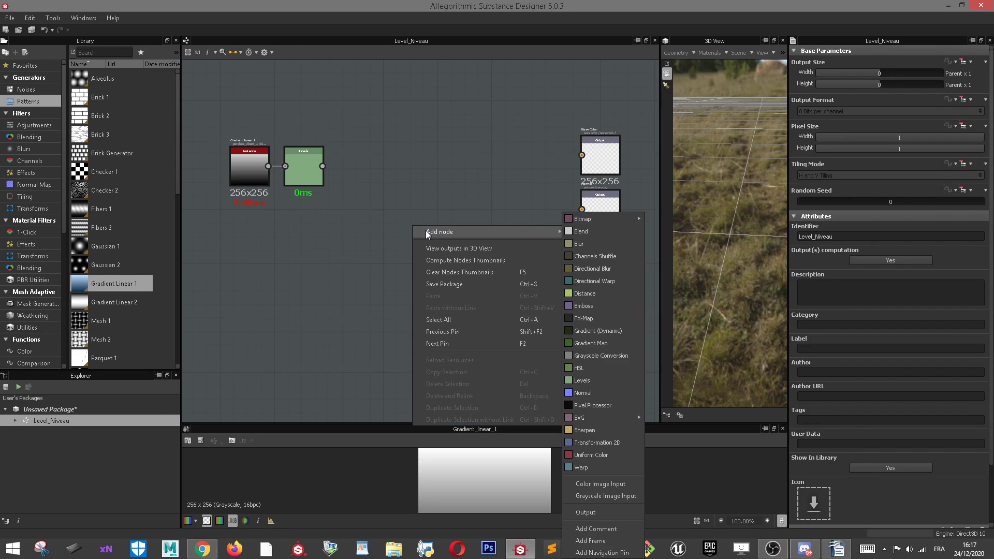
{"action": "left_click", "coordinate": [579, 380]}
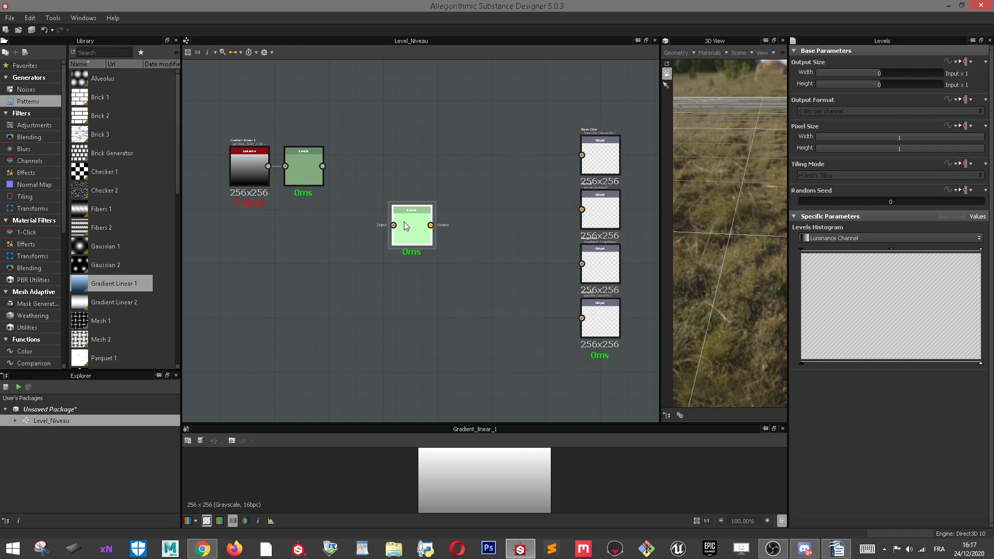
{"action": "scroll", "coordinate": [394, 255], "scroll_direction": "up", "scroll_amount": 3}
{"action": "scroll", "coordinate": [438, 176], "scroll_direction": "up", "scroll_amount": 2}
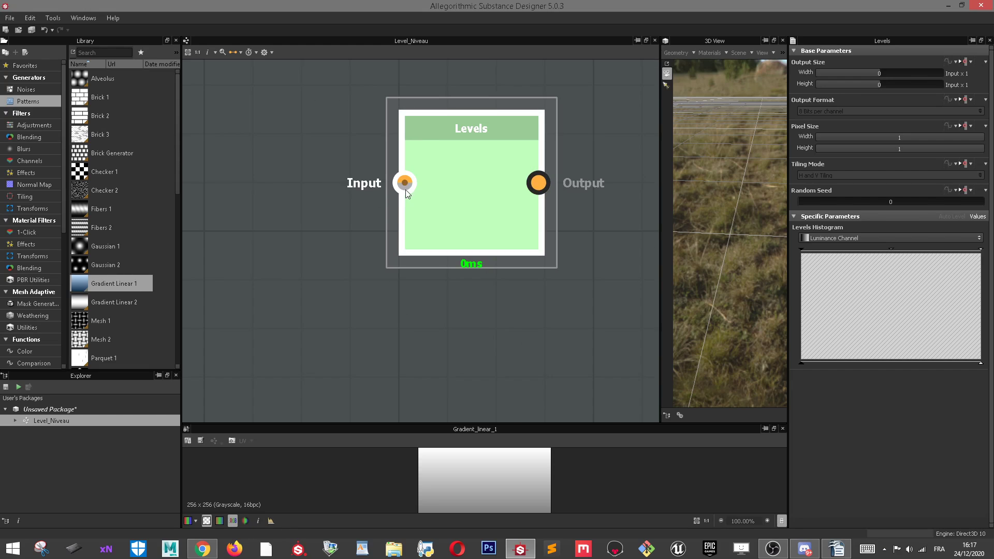
{"action": "scroll", "coordinate": [527, 202], "scroll_direction": "down", "scroll_amount": 6}
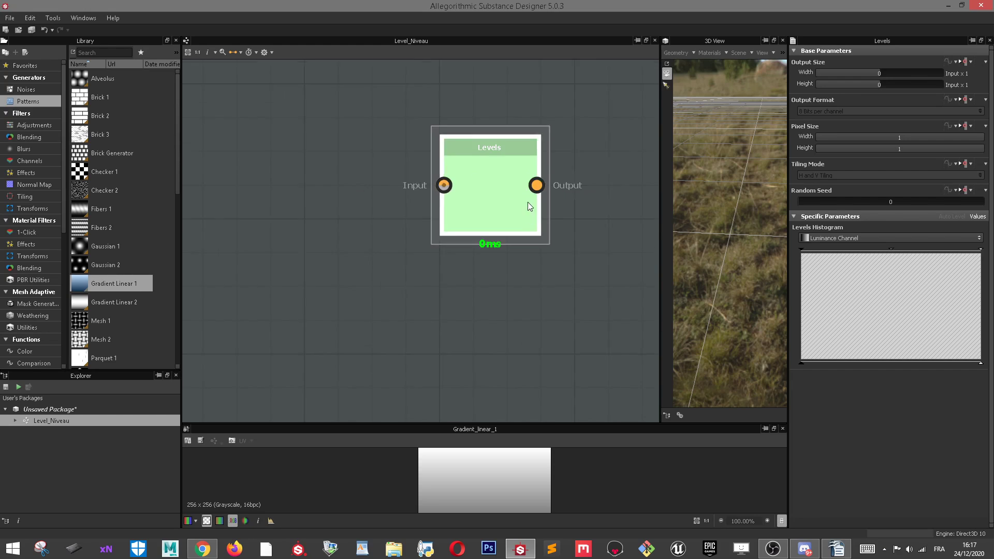
{"action": "left_click_drag", "start_coordinate": [383, 178], "coordinate": [314, 269]}
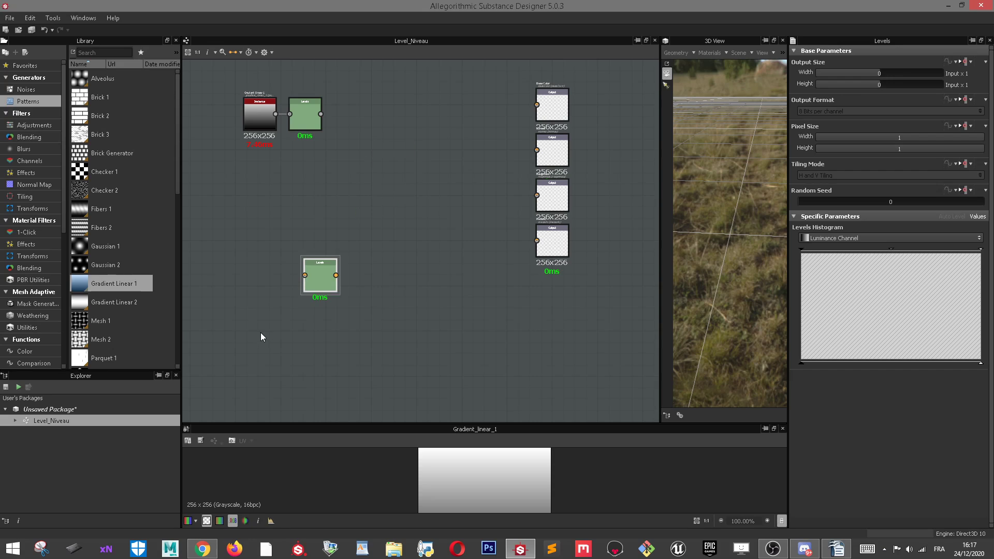
{"action": "key", "text": "Delete"}
Enlarge the 2D view and show the Levels node's result and parameters
{"action": "left_click_drag", "start_coordinate": [256, 111], "coordinate": [261, 106]}
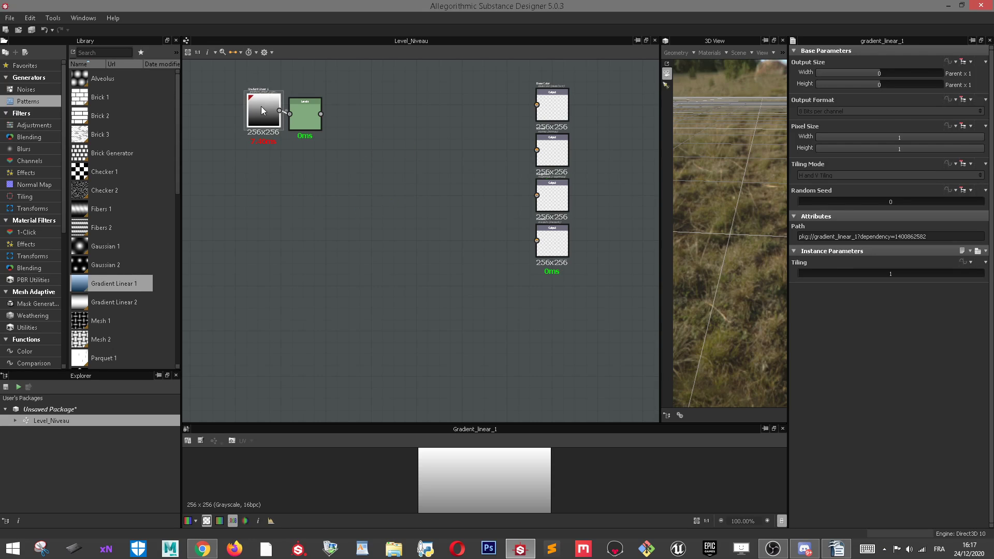
{"action": "scroll", "coordinate": [439, 477], "scroll_direction": "down", "scroll_amount": 3}
{"action": "left_click_drag", "start_coordinate": [452, 422], "coordinate": [452, 348]}
{"action": "scroll", "coordinate": [285, 110], "scroll_direction": "up", "scroll_amount": 2}
{"action": "left_click_drag", "start_coordinate": [285, 110], "coordinate": [293, 115]}
{"action": "left_click", "coordinate": [305, 116]}
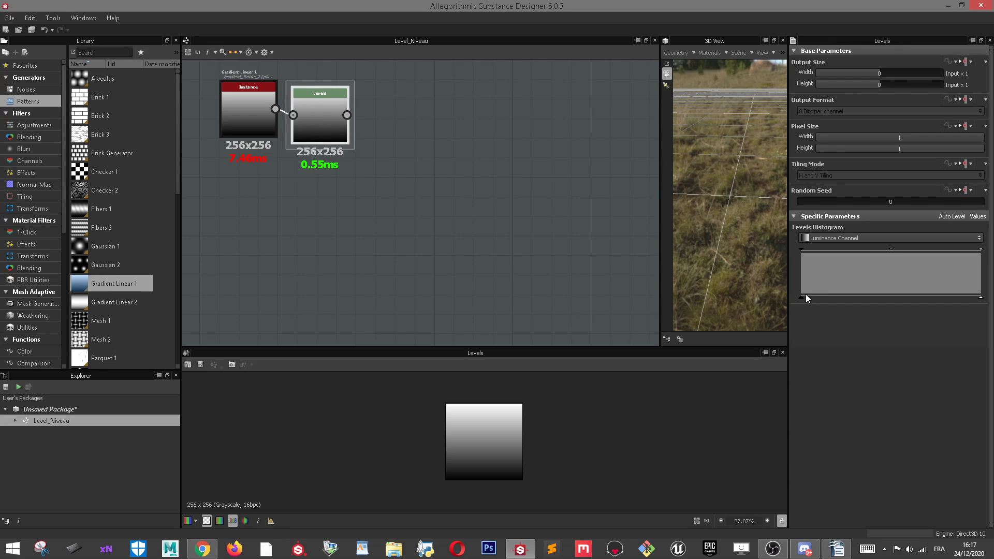
Compress the Levels node's output range to mid greys by raising the output black level and lowering the output white level
{"action": "left_click_drag", "start_coordinate": [800, 297], "coordinate": [835, 296]}
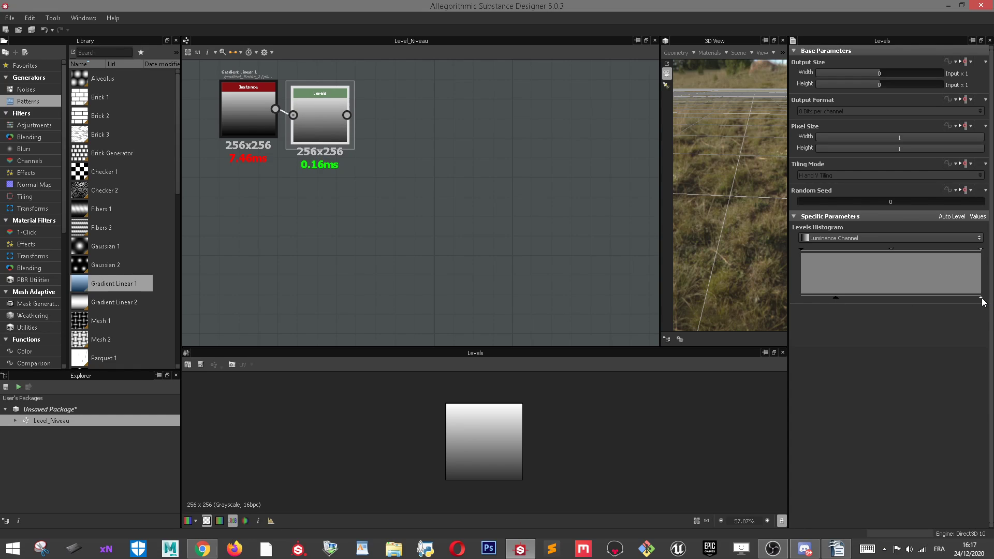
{"action": "left_click_drag", "start_coordinate": [981, 298], "coordinate": [943, 296]}
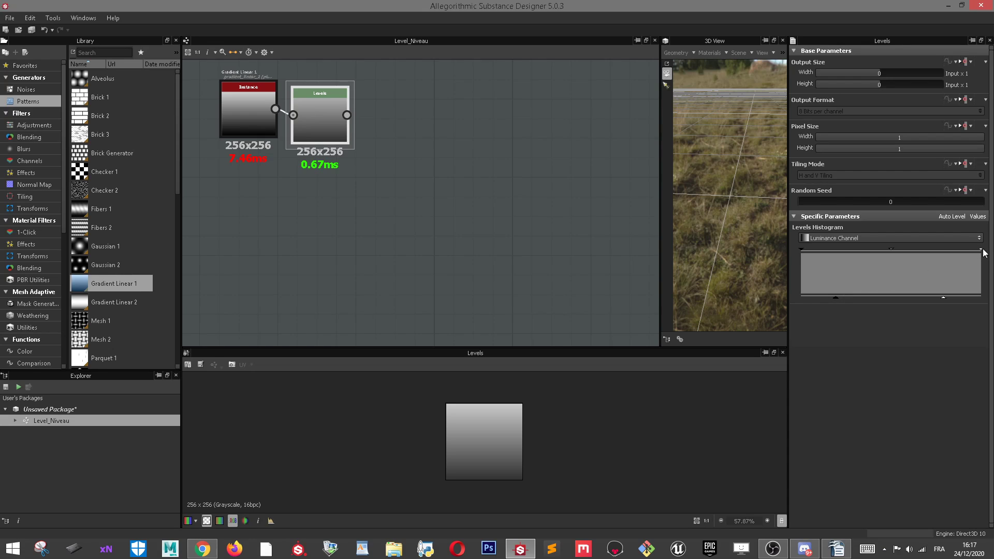
{"action": "scroll", "coordinate": [476, 415], "scroll_direction": "up", "scroll_amount": 2}
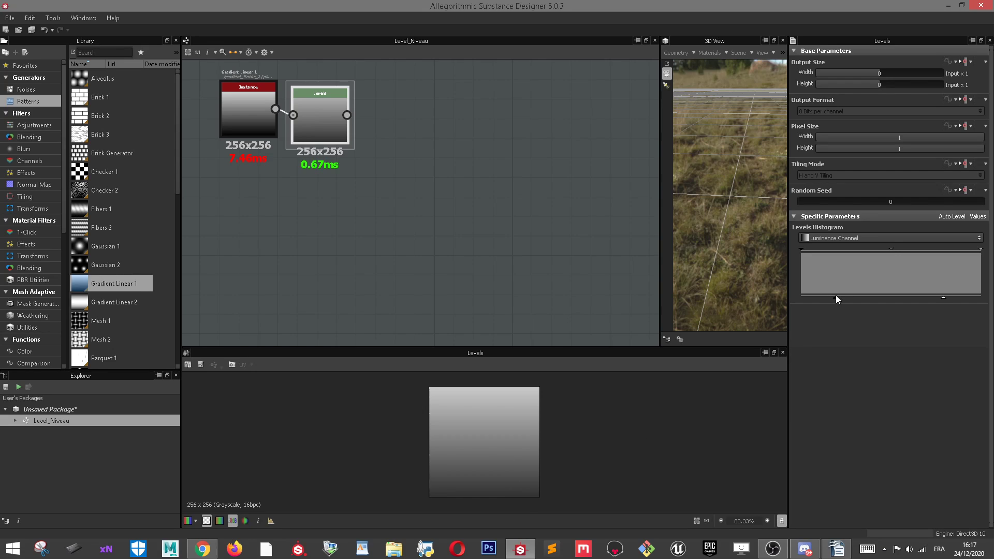
{"action": "left_click_drag", "start_coordinate": [837, 298], "coordinate": [874, 297]}
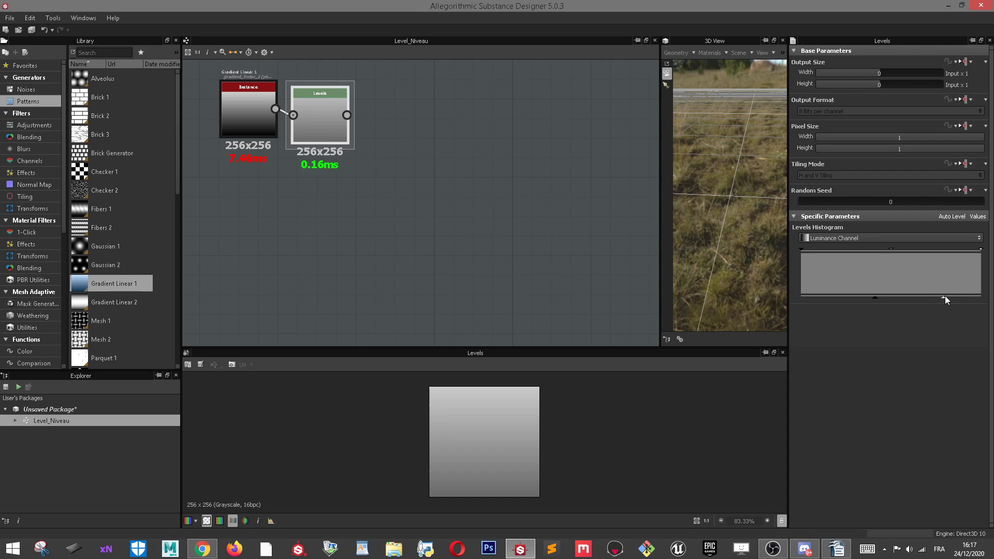
{"action": "left_click_drag", "start_coordinate": [945, 296], "coordinate": [914, 294]}
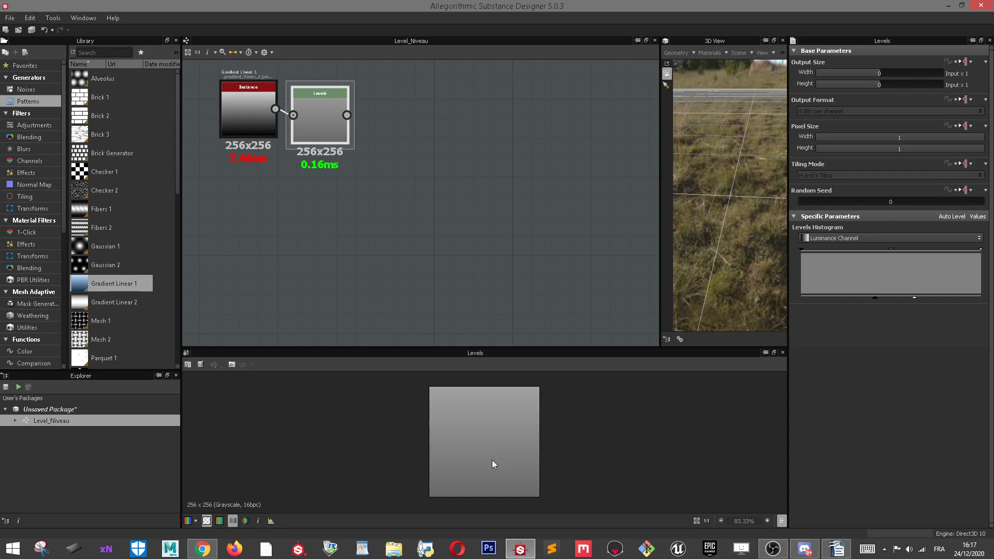
Move the gradient node down and left, then add a second Levels node below the first and feed it from the gradient
{"action": "scroll", "coordinate": [436, 235], "scroll_direction": "down", "scroll_amount": 2}
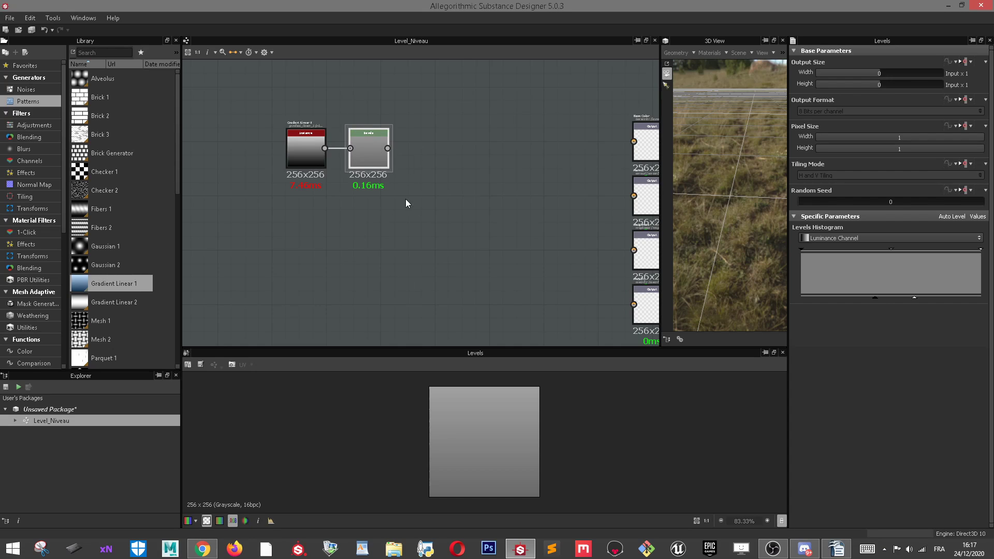
{"action": "left_click_drag", "start_coordinate": [322, 161], "coordinate": [295, 215]}
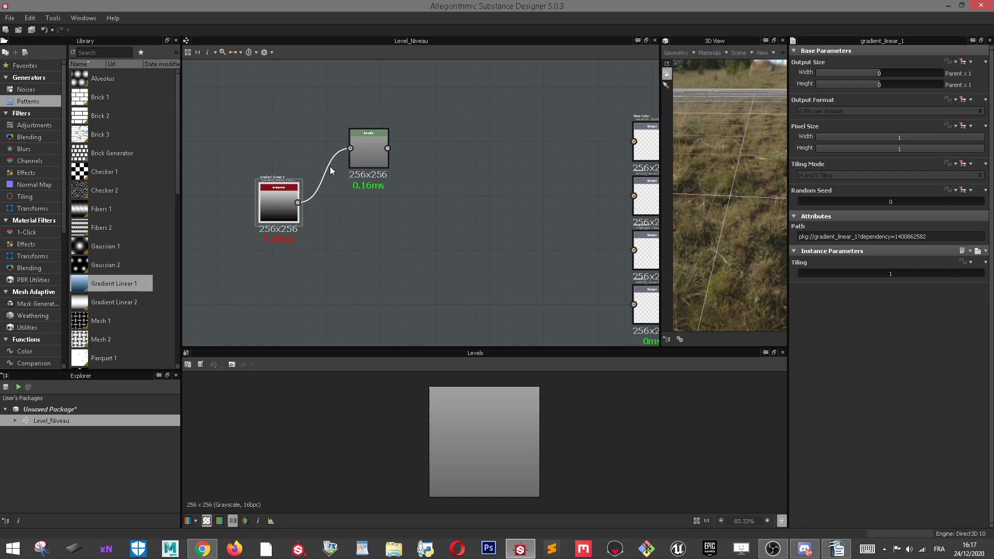
{"action": "right_click", "coordinate": [284, 119]}
{"action": "left_click", "coordinate": [303, 95]}
{"action": "right_click", "coordinate": [324, 86]}
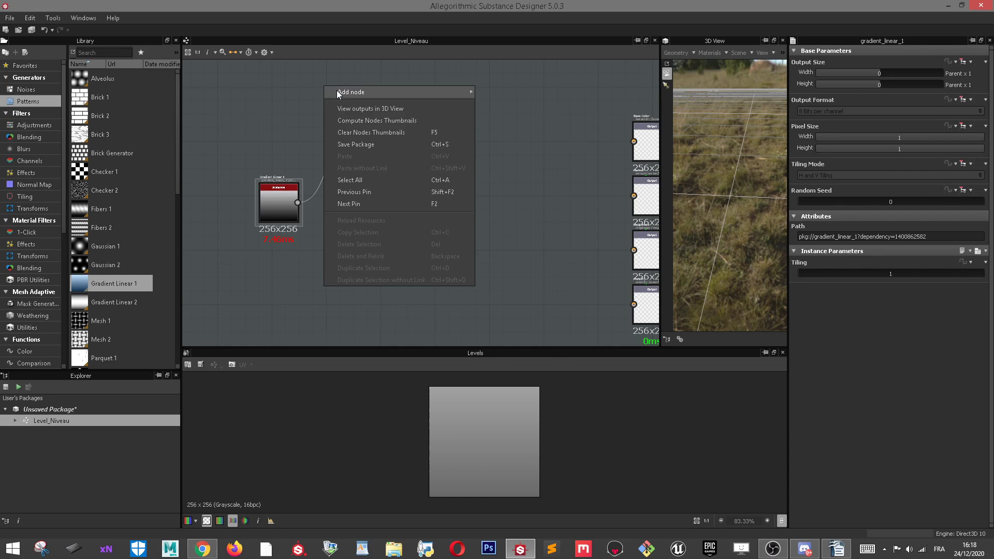
{"action": "mouse_move", "coordinate": [339, 94]}
{"action": "left_click", "coordinate": [503, 257]}
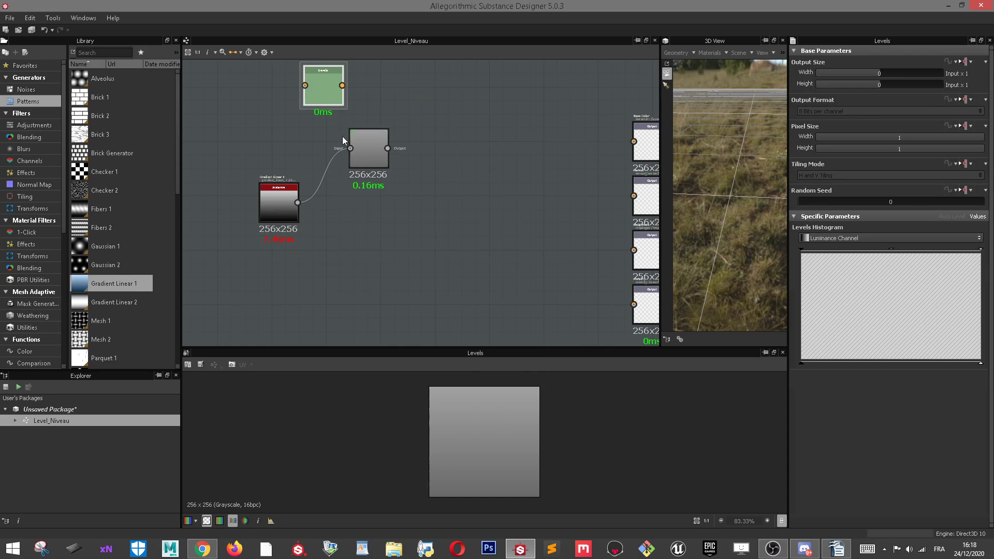
{"action": "left_click_drag", "start_coordinate": [333, 96], "coordinate": [298, 202]}
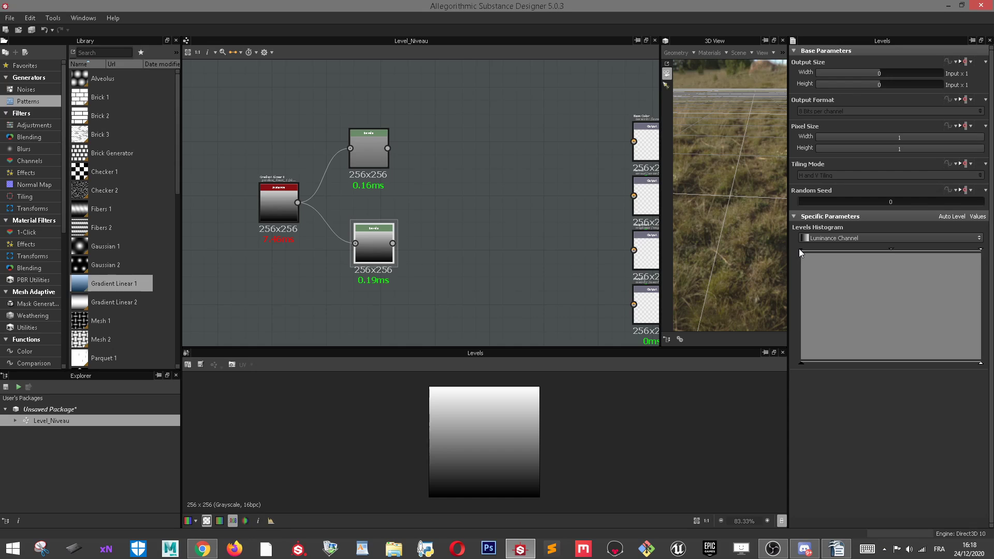
Narrow the second Levels node's input range from both the black and white ends, and compare its result with the first Levels node
{"action": "left_click_drag", "start_coordinate": [803, 250], "coordinate": [832, 247]}
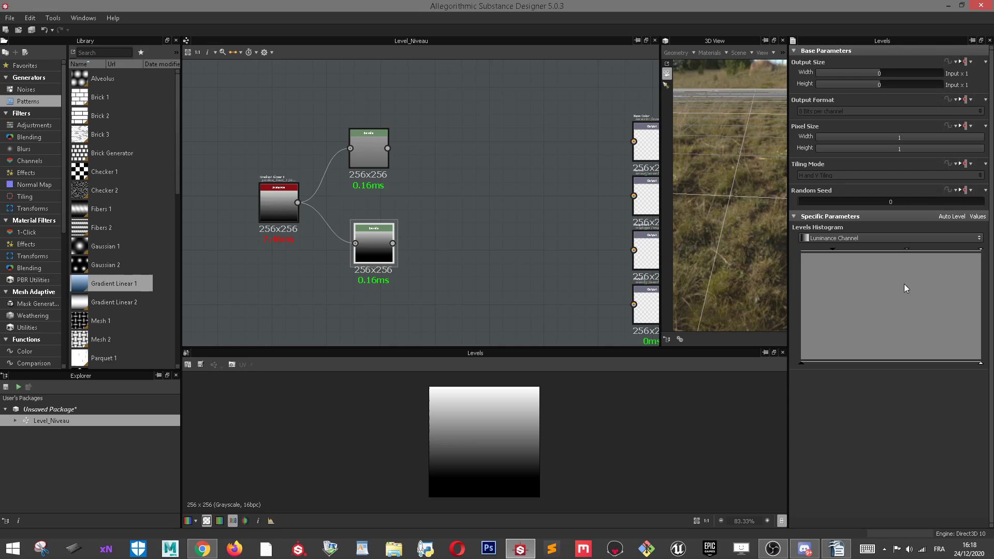
{"action": "left_click_drag", "start_coordinate": [980, 249], "coordinate": [920, 249]}
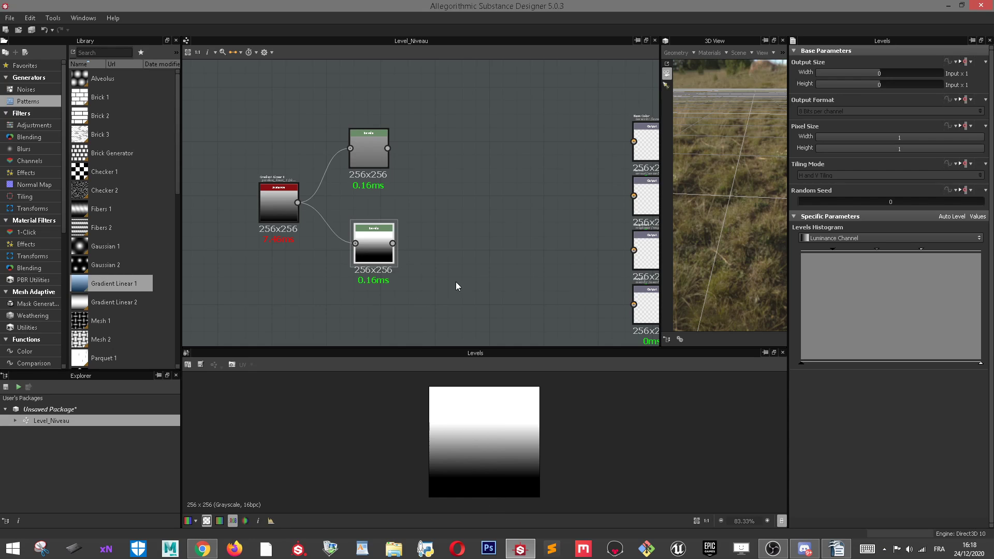
{"action": "scroll", "coordinate": [372, 193], "scroll_direction": "up", "scroll_amount": 5}
{"action": "left_click", "coordinate": [368, 130]}
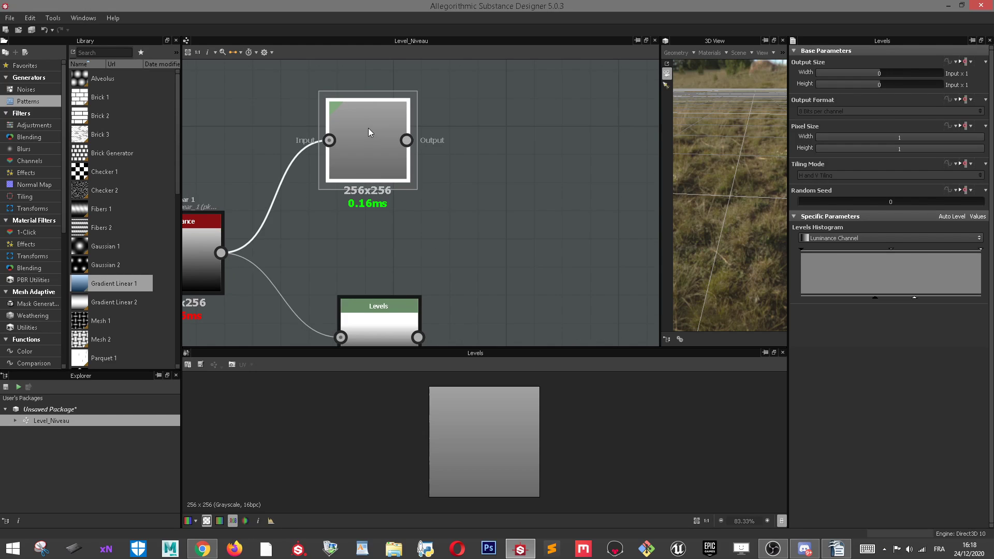
{"action": "scroll", "coordinate": [368, 129], "scroll_direction": "down", "scroll_amount": 4}
{"action": "left_click", "coordinate": [390, 256]}
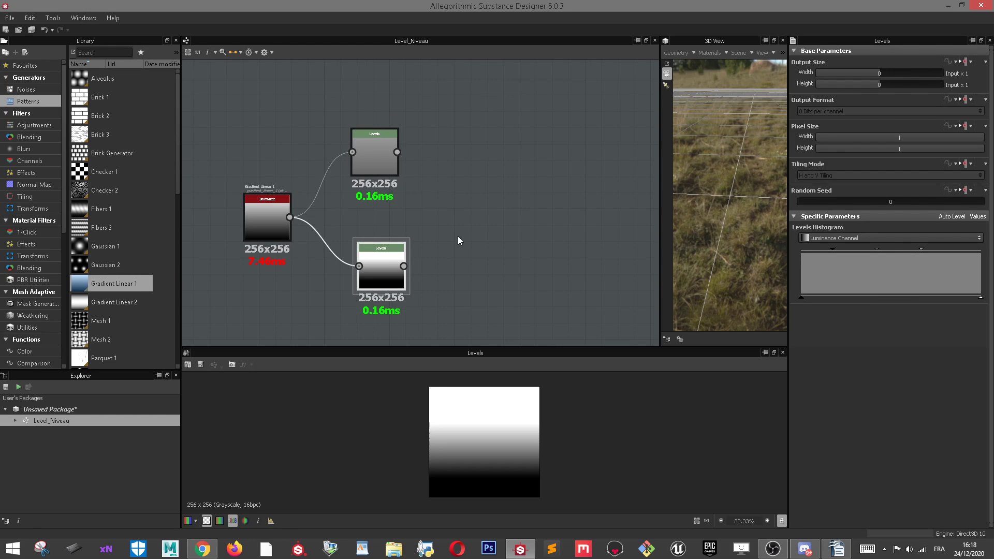
Search the library for "strip" and add a Stripes node below and left of the gradient node
{"action": "middle_click_drag", "start_coordinate": [458, 241], "coordinate": [501, 246]}
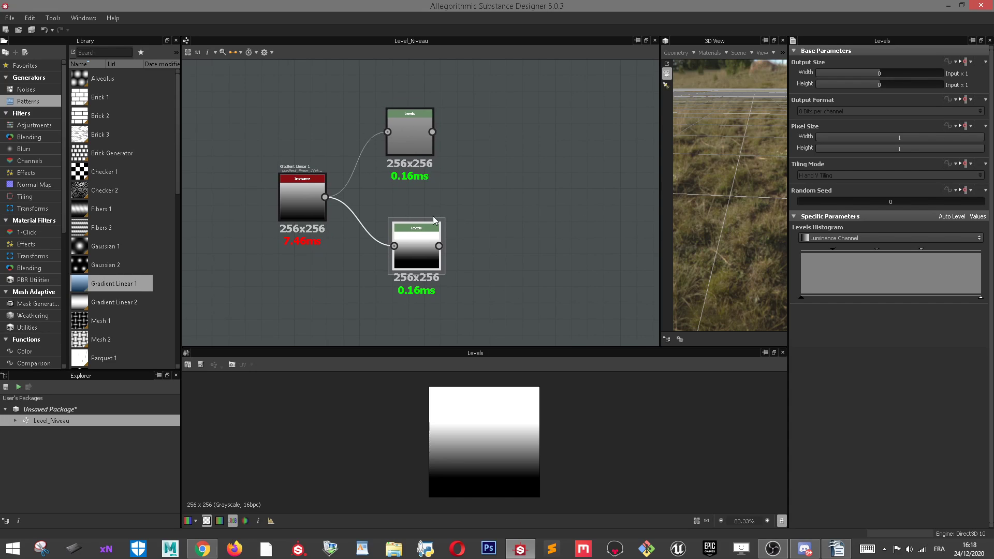
{"action": "scroll", "coordinate": [433, 216], "scroll_direction": "down", "scroll_amount": 2}
{"action": "middle_click_drag", "start_coordinate": [434, 213], "coordinate": [475, 184]}
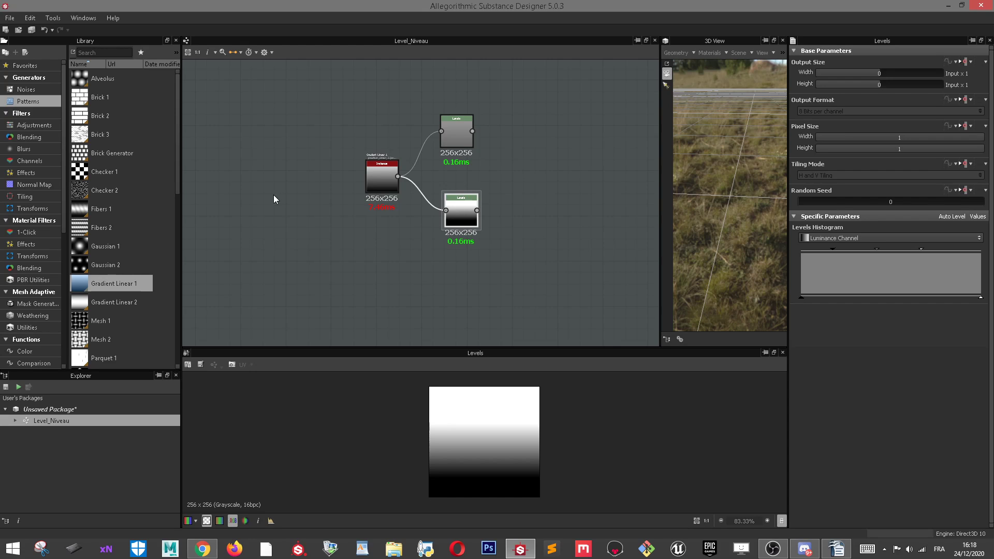
{"action": "scroll", "coordinate": [106, 277], "scroll_direction": "down", "scroll_amount": 3}
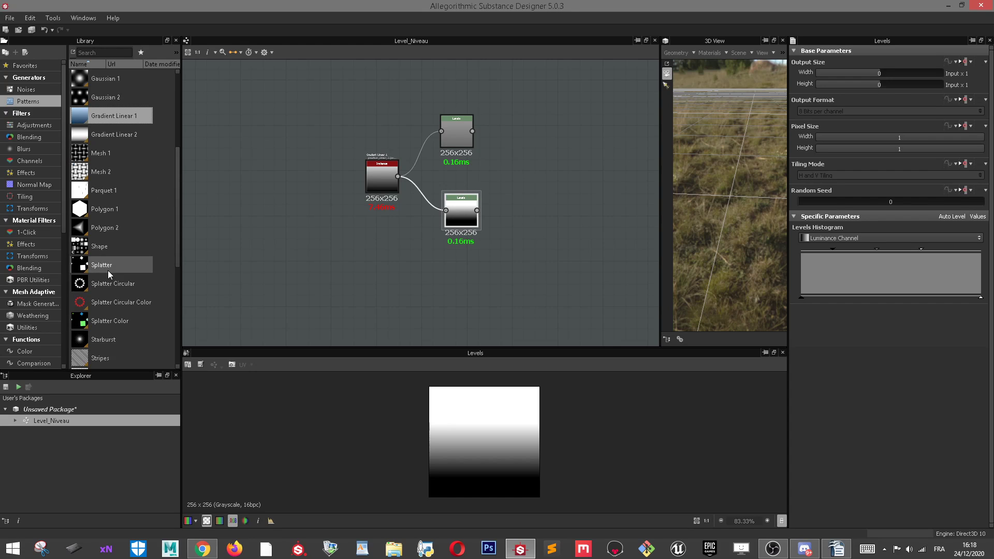
{"action": "scroll", "coordinate": [124, 238], "scroll_direction": "up", "scroll_amount": 3}
{"action": "left_click", "coordinate": [109, 52]}
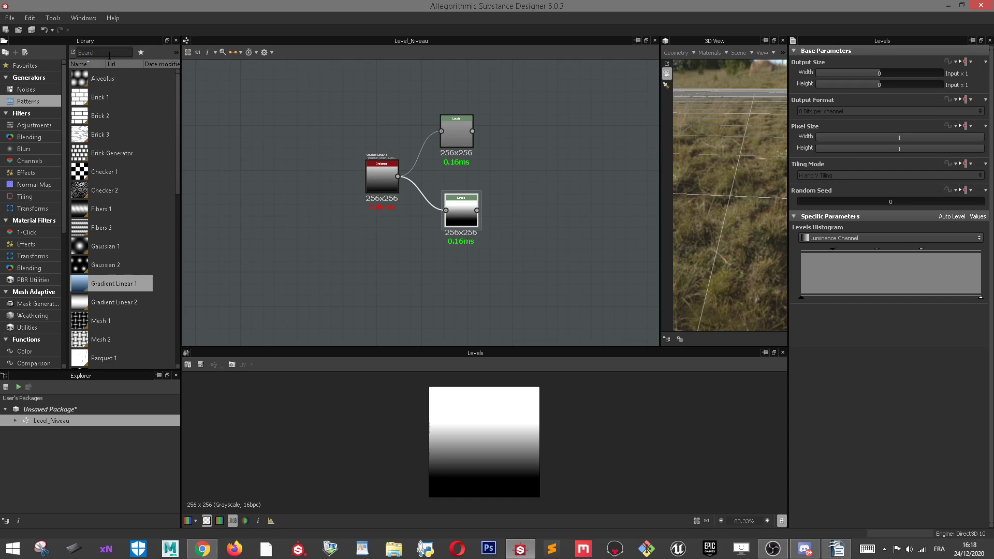
{"action": "type", "text": "strip"}
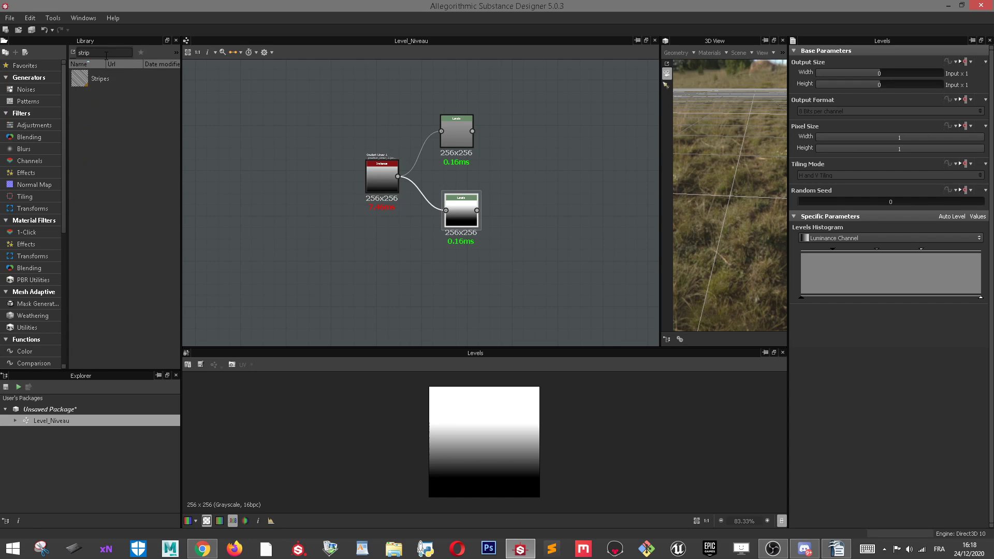
{"action": "left_click_drag", "start_coordinate": [107, 84], "coordinate": [293, 232]}
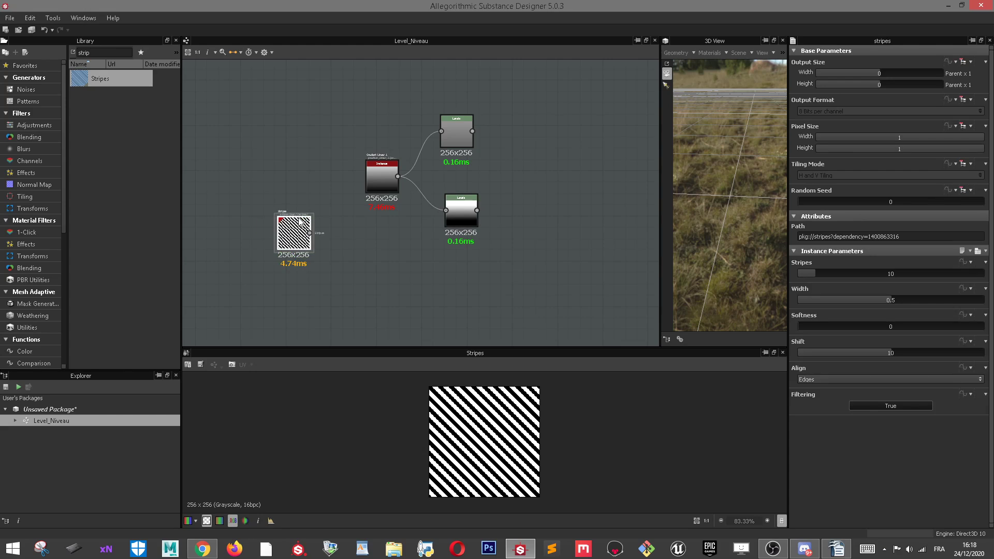
Add a Levels node below the Stripes node, fed from its output, and show its result in the 2D view
{"action": "scroll", "coordinate": [368, 246], "scroll_direction": "up", "scroll_amount": 1}
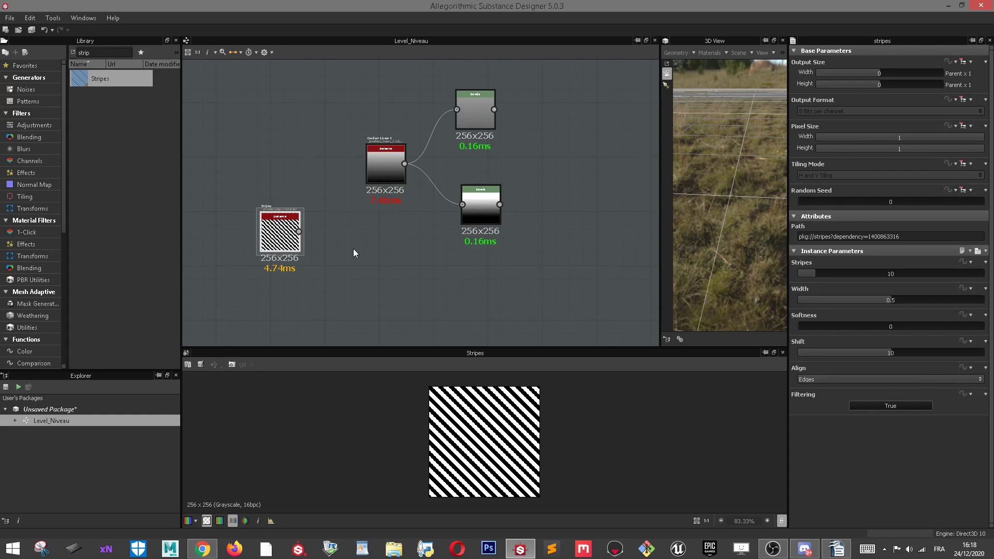
{"action": "right_click", "coordinate": [289, 129]}
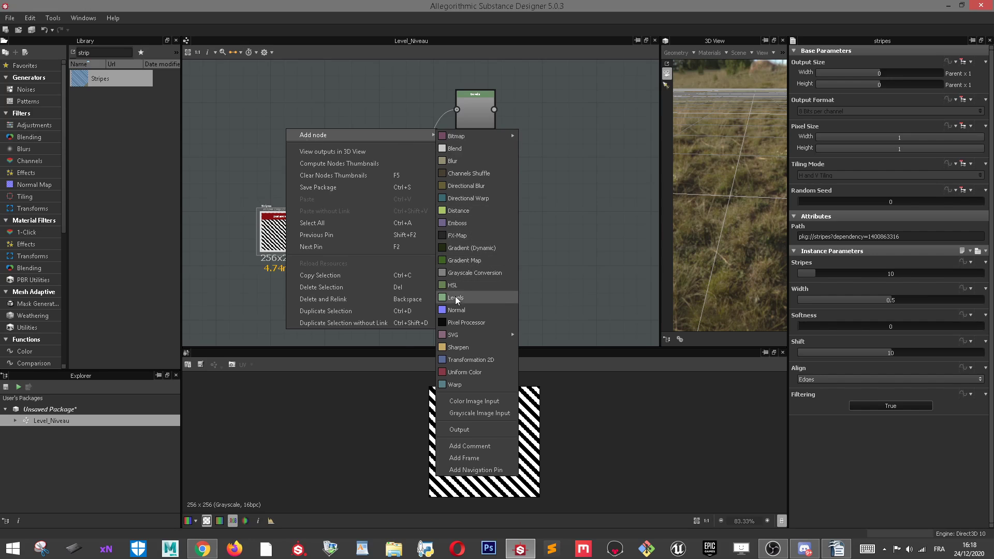
{"action": "key", "text": "Escape"}
{"action": "key", "text": "l"}
{"action": "left_click_drag", "start_coordinate": [345, 235], "coordinate": [367, 288]}
{"action": "double_click", "coordinate": [352, 271]}
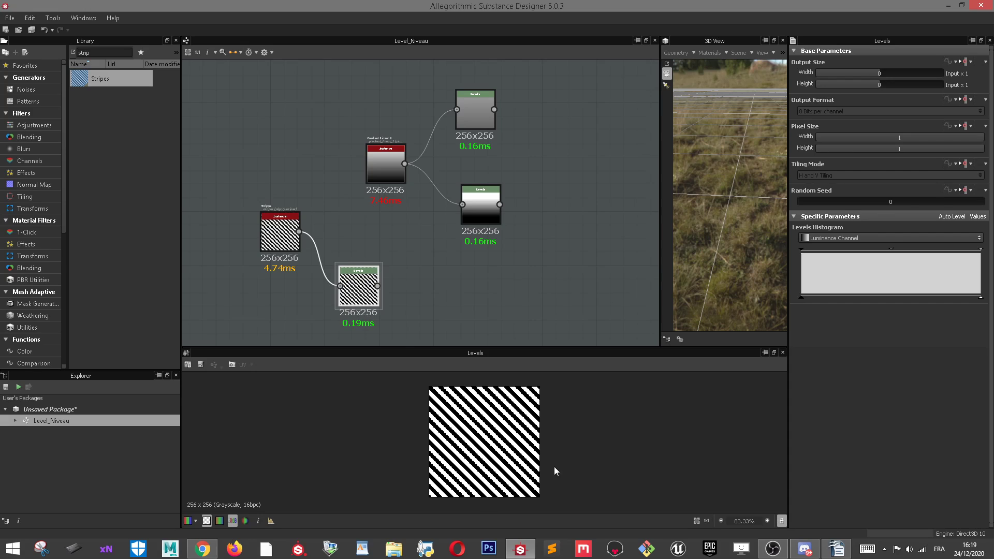
Lower the stripes' Levels output white level to about mid grey, and line the node up to the right of the Stripes node
{"action": "left_click_drag", "start_coordinate": [983, 299], "coordinate": [891, 299]}
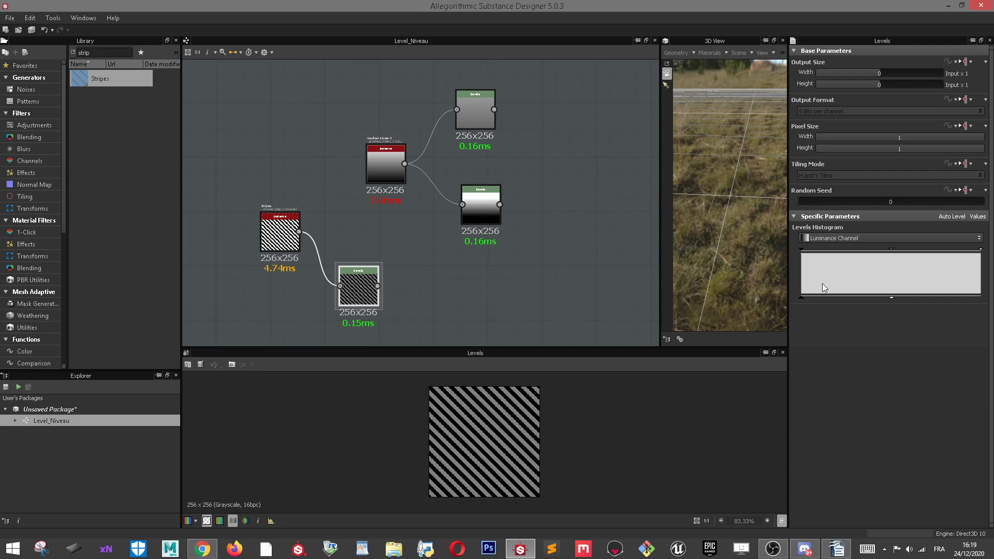
{"action": "mouse_move", "coordinate": [801, 250]}
{"action": "left_mouse_down"}
{"action": "mouse_move", "coordinate": [880, 251]}
{"action": "mouse_move", "coordinate": [820, 249]}
{"action": "left_mouse_up"}
{"action": "middle_click_drag", "start_coordinate": [382, 297], "coordinate": [425, 215]}
{"action": "left_click_drag", "start_coordinate": [322, 161], "coordinate": [278, 235]}
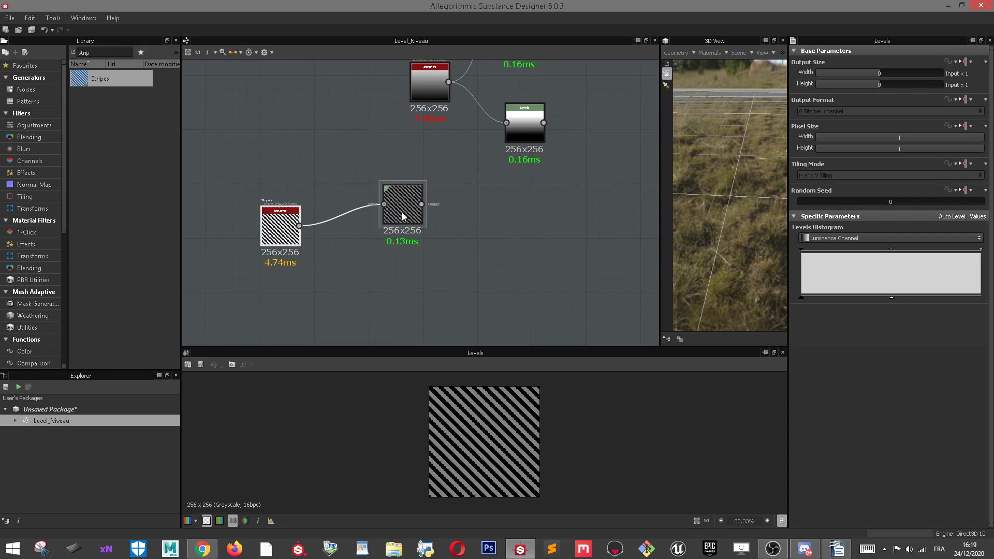
{"action": "left_click_drag", "start_coordinate": [403, 217], "coordinate": [405, 235]}
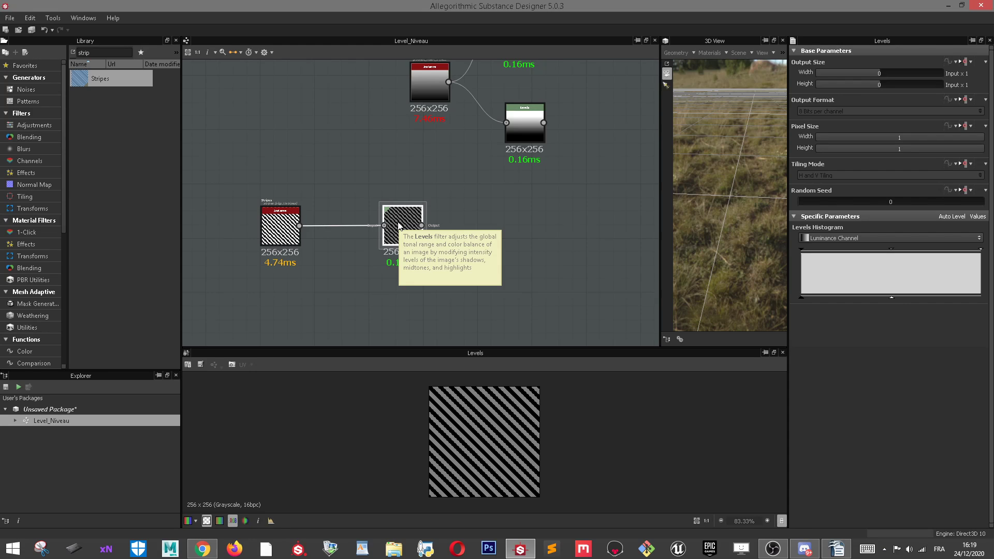
{"action": "scroll", "coordinate": [398, 217], "scroll_direction": "down", "scroll_amount": 2}
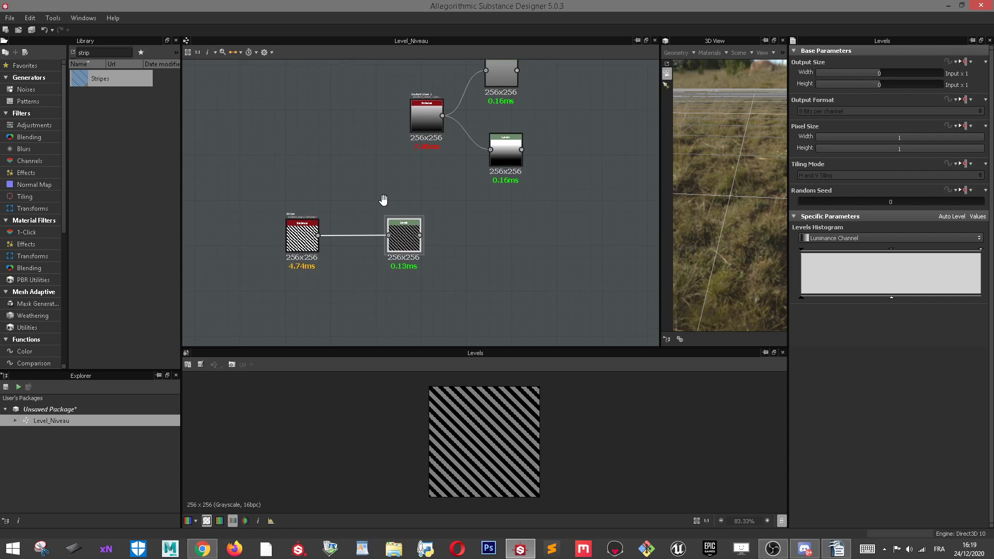
{"action": "middle_click_drag", "start_coordinate": [382, 199], "coordinate": [383, 234]}
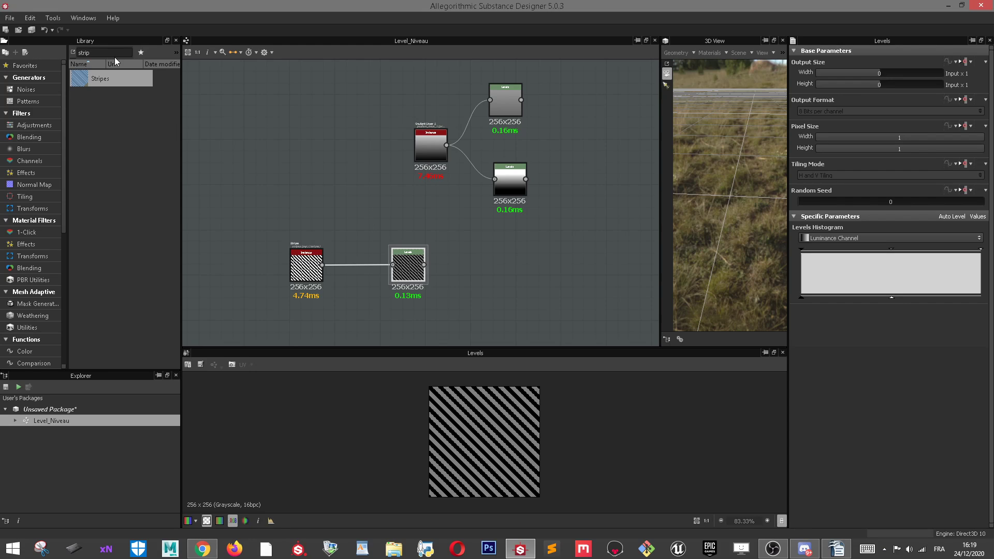
Search the library for "dirt"
{"action": "left_click_drag", "start_coordinate": [112, 54], "coordinate": [0, 9]}
{"action": "type", "text": "dirt"}
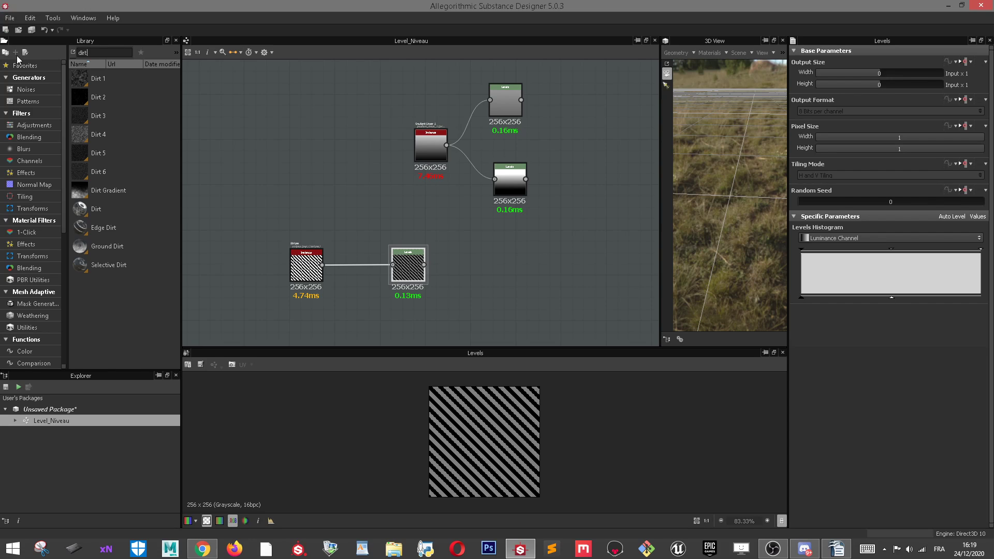
{"action": "scroll", "coordinate": [559, 184], "scroll_direction": "up", "scroll_amount": 1}
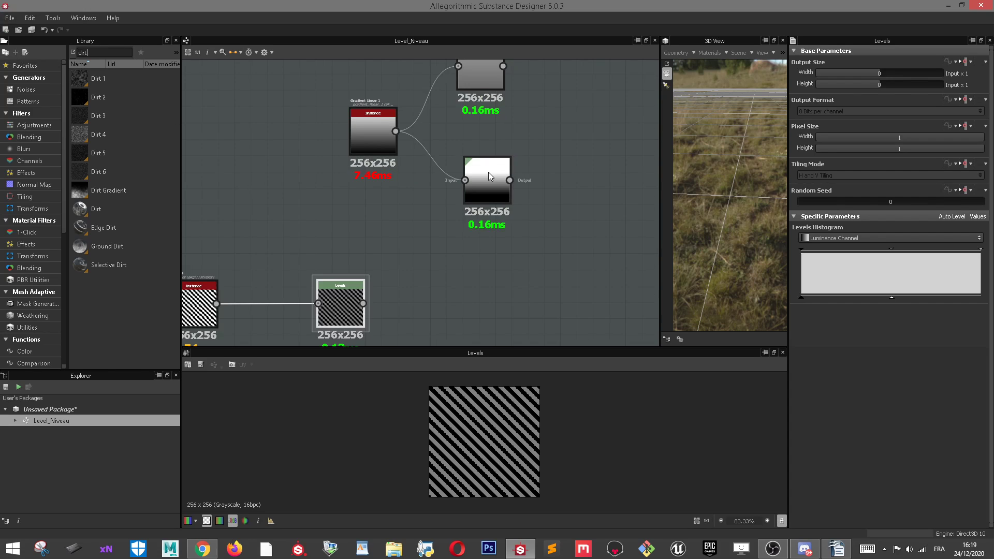
{"action": "scroll", "coordinate": [489, 171], "scroll_direction": "up", "scroll_amount": 1}
{"action": "scroll", "coordinate": [445, 188], "scroll_direction": "down", "scroll_amount": 2}
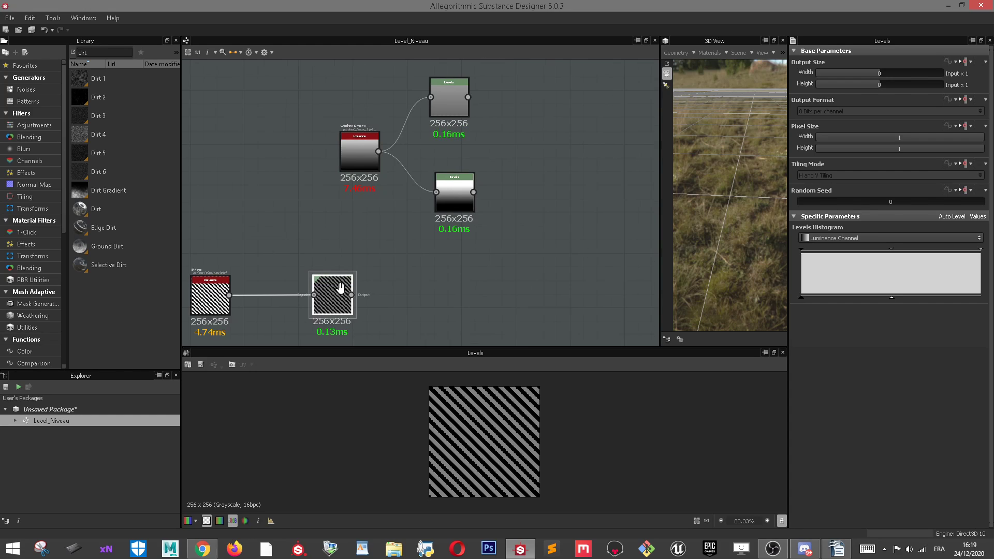
Insert a new Levels node on the gradient node's output, ahead of the two existing Levels nodes
{"action": "left_click", "coordinate": [369, 130]}
{"action": "right_click", "coordinate": [332, 196]}
{"action": "mouse_move", "coordinate": [394, 203]}
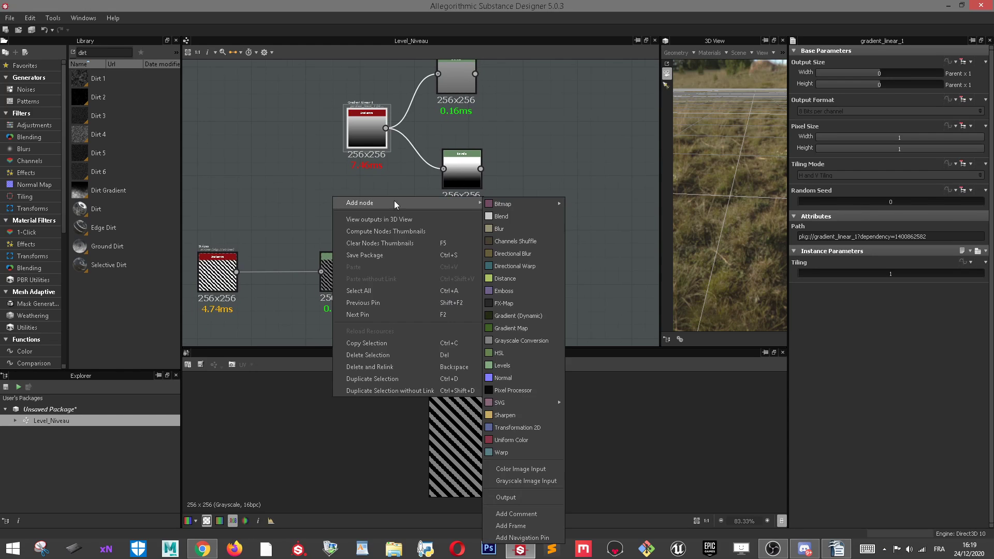
{"action": "left_click", "coordinate": [499, 364]}
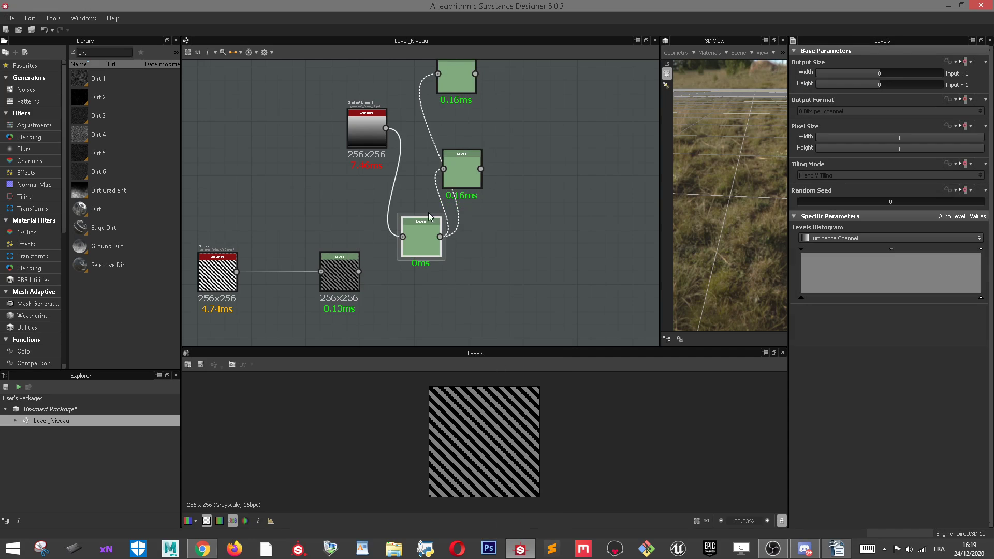
Delete the earlier lower Levels node and the new node's output links, and place the new Levels node below and right of the gradient
{"action": "left_click_drag", "start_coordinate": [461, 173], "coordinate": [514, 173]}
{"action": "middle_click_drag", "start_coordinate": [390, 123], "coordinate": [400, 154]}
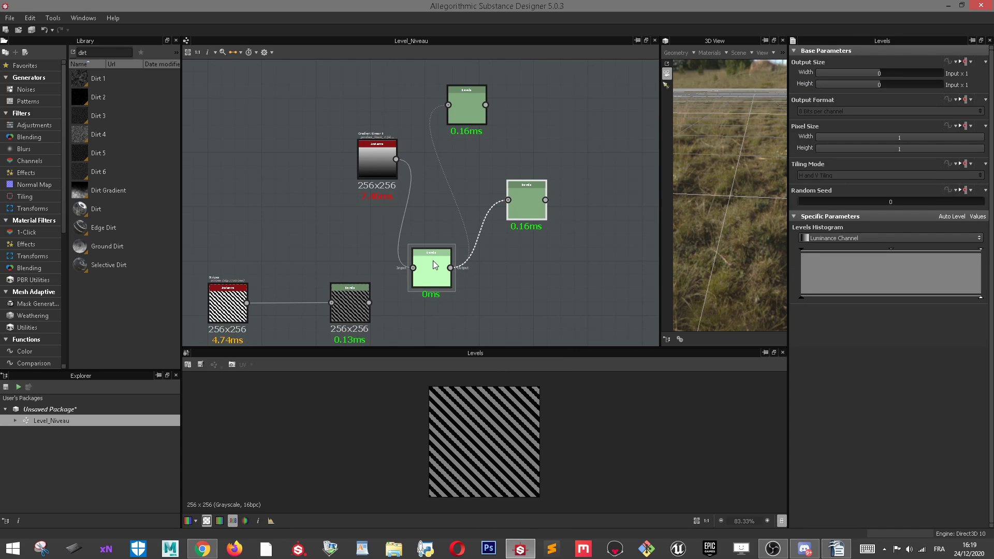
{"action": "left_click_drag", "start_coordinate": [433, 260], "coordinate": [437, 270]}
{"action": "left_click_drag", "start_coordinate": [443, 196], "coordinate": [494, 246]}
{"action": "key", "text": "Delete"}
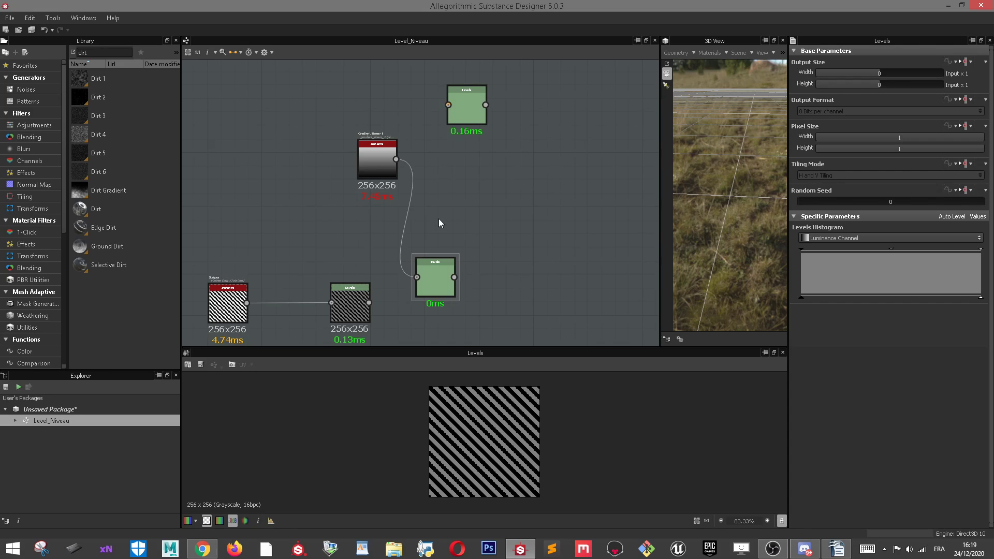
{"action": "left_click", "coordinate": [433, 278]}
{"action": "left_click_drag", "start_coordinate": [434, 278], "coordinate": [448, 234]}
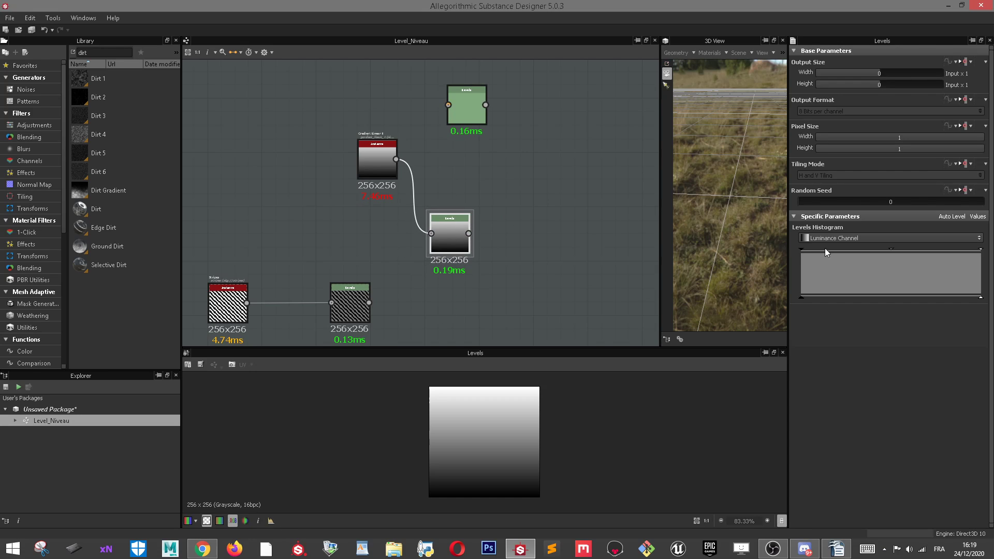
Bring the new Levels node's input black and white levels together near mid-range, then raise the white level again to soften the split
{"action": "left_click_drag", "start_coordinate": [803, 249], "coordinate": [884, 251]}
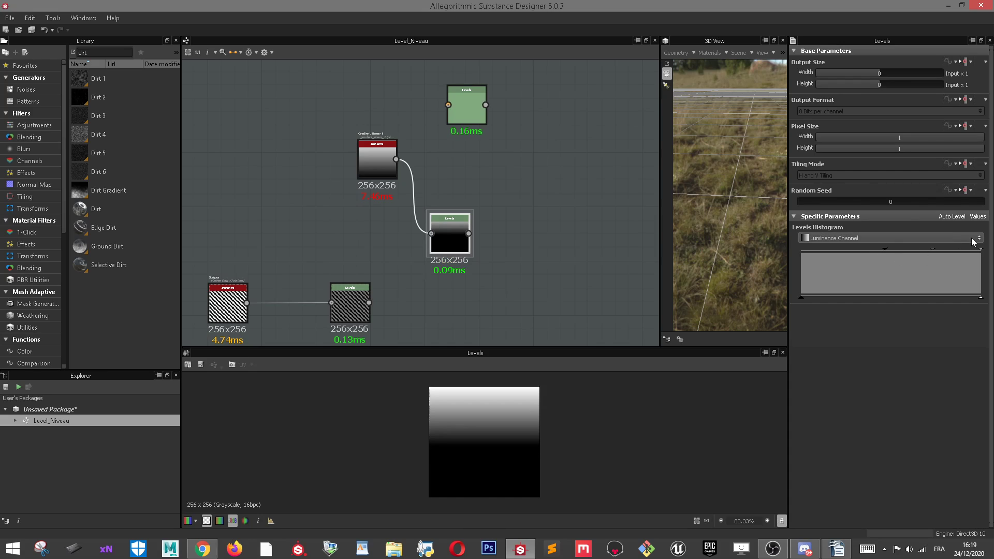
{"action": "left_click_drag", "start_coordinate": [980, 250], "coordinate": [885, 249]}
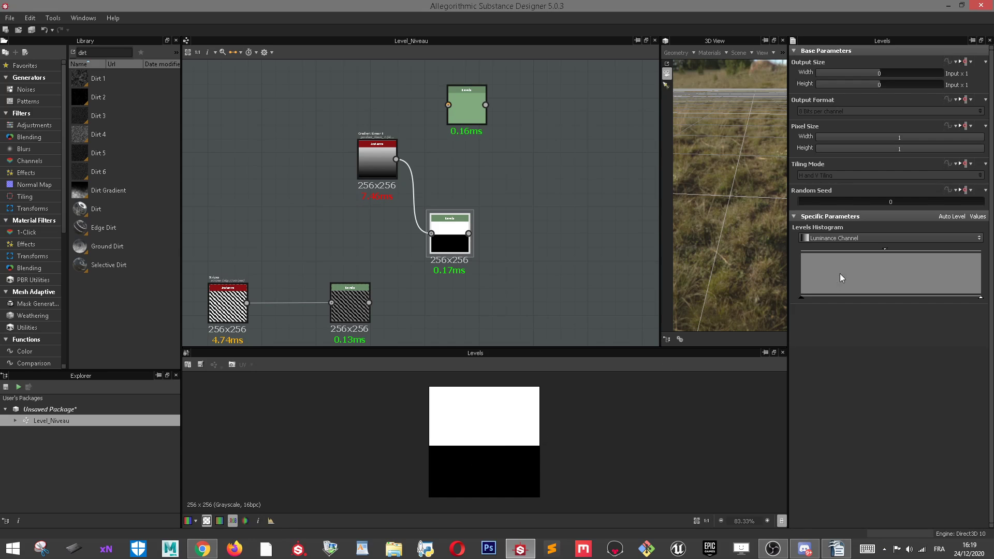
{"action": "left_click_drag", "start_coordinate": [884, 250], "coordinate": [945, 249]}
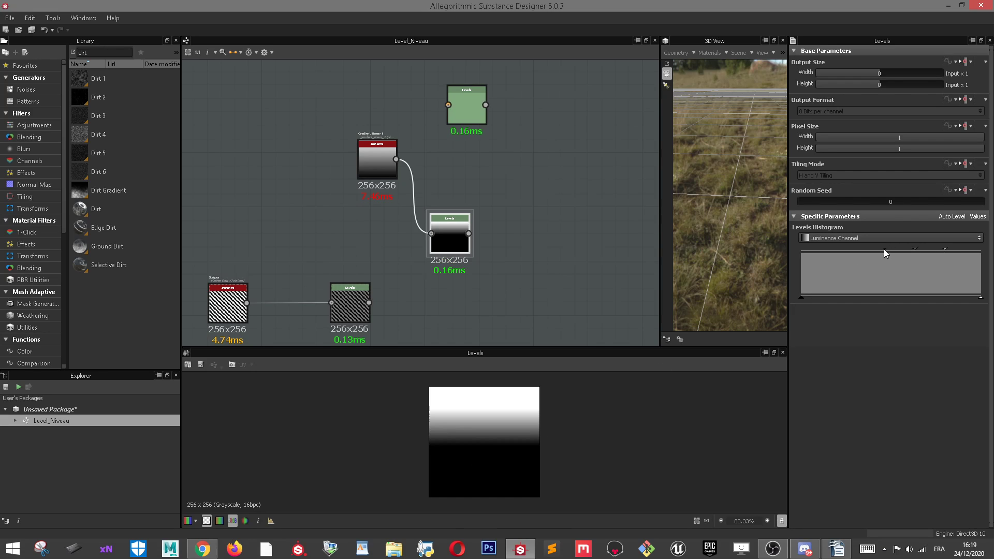
Move the input black and white levels together near the dark end to get a hard-edged, mostly white result
{"action": "mouse_move", "coordinate": [883, 250]}
{"action": "left_mouse_down"}
{"action": "mouse_move", "coordinate": [951, 265]}
{"action": "mouse_move", "coordinate": [797, 272]}
{"action": "mouse_move", "coordinate": [830, 266]}
{"action": "left_mouse_up"}
{"action": "left_click_drag", "start_coordinate": [943, 249], "coordinate": [829, 240]}
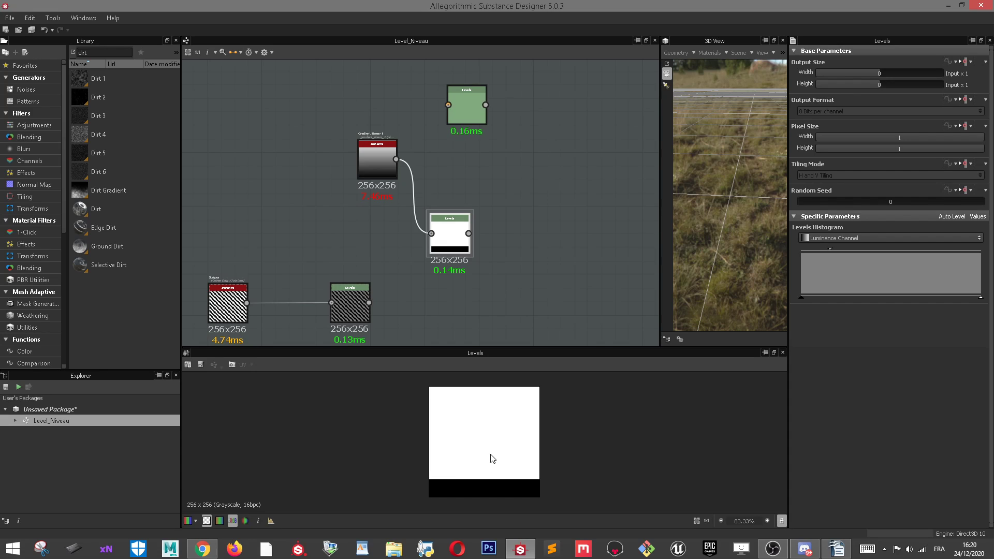
{"action": "middle_click_drag", "start_coordinate": [406, 284], "coordinate": [461, 244]}
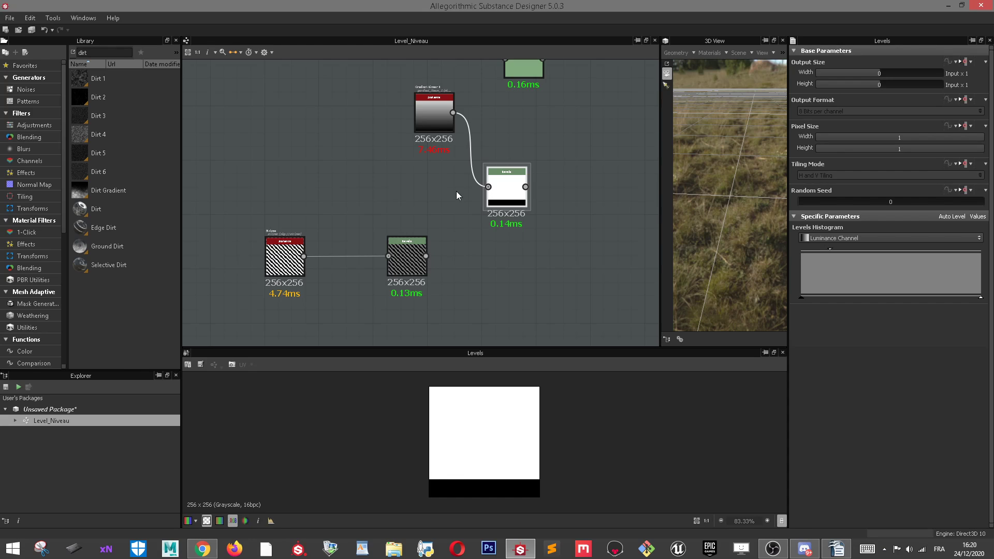
{"action": "scroll", "coordinate": [458, 197], "scroll_direction": "down", "scroll_amount": 2}
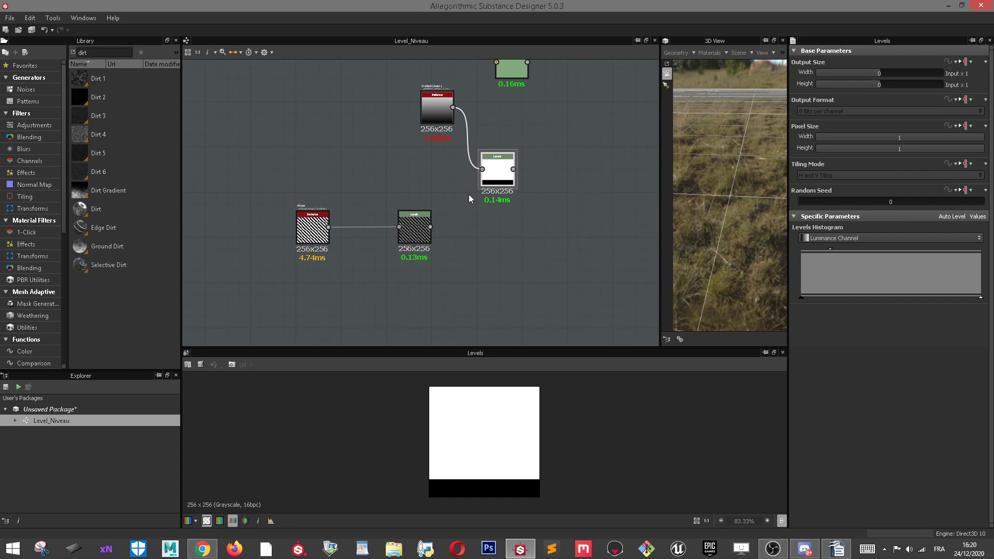
Set the input white level just above mid-range and the input black level slightly below it for a narrow soft transition
{"action": "left_click_drag", "start_coordinate": [828, 248], "coordinate": [896, 249]}
{"action": "left_click_drag", "start_coordinate": [828, 249], "coordinate": [866, 249]}
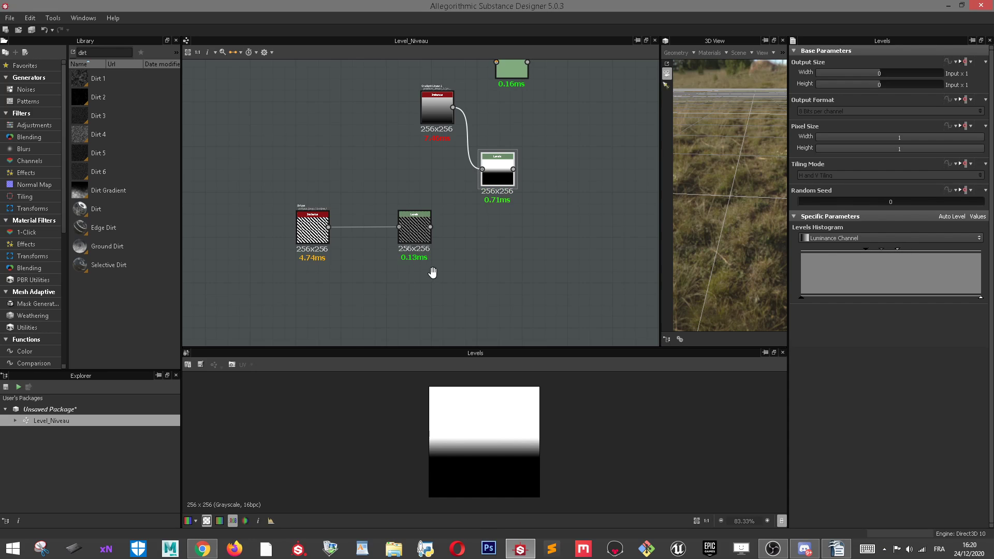
Add a Dirt 1 node below the Stripes node and feed a new Levels node from it
{"action": "middle_click_drag", "start_coordinate": [432, 273], "coordinate": [434, 264]}
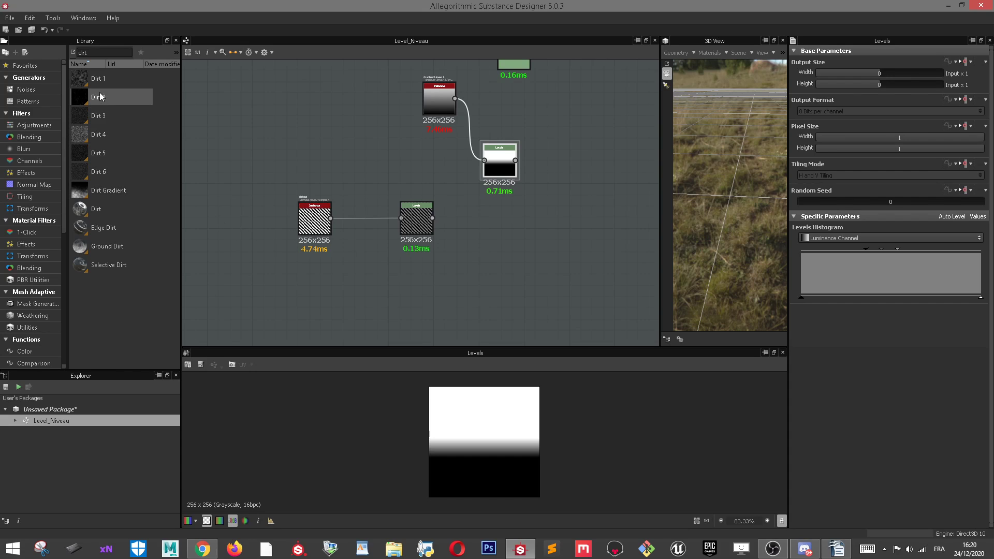
{"action": "left_click_drag", "start_coordinate": [97, 78], "coordinate": [262, 312]}
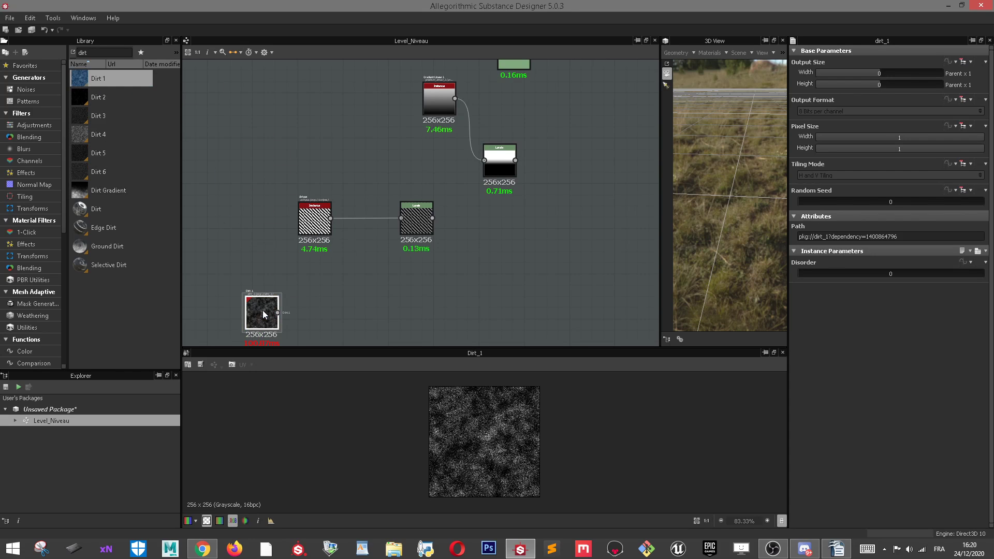
{"action": "middle_click_drag", "start_coordinate": [368, 262], "coordinate": [385, 247]}
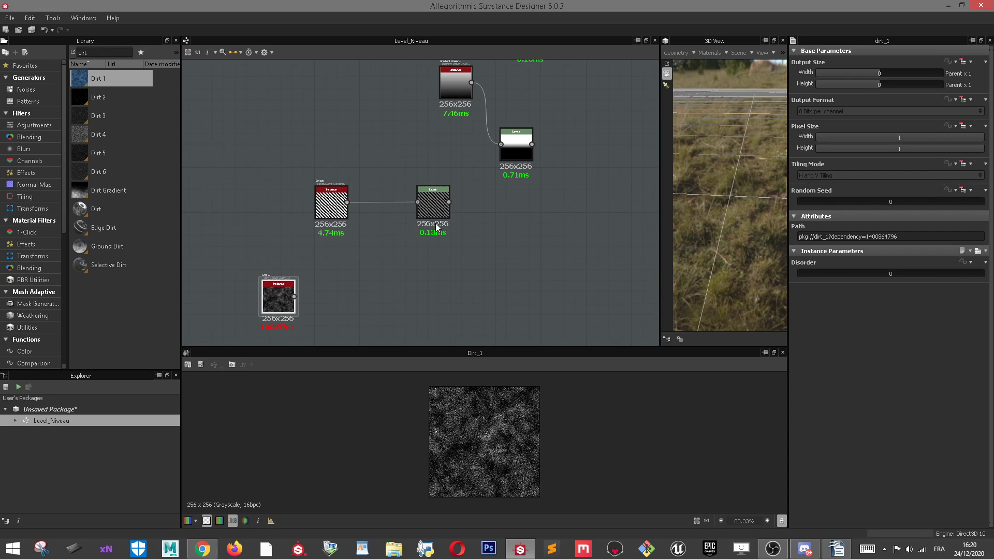
{"action": "right_click", "coordinate": [360, 280]}
{"action": "mouse_move", "coordinate": [394, 285]}
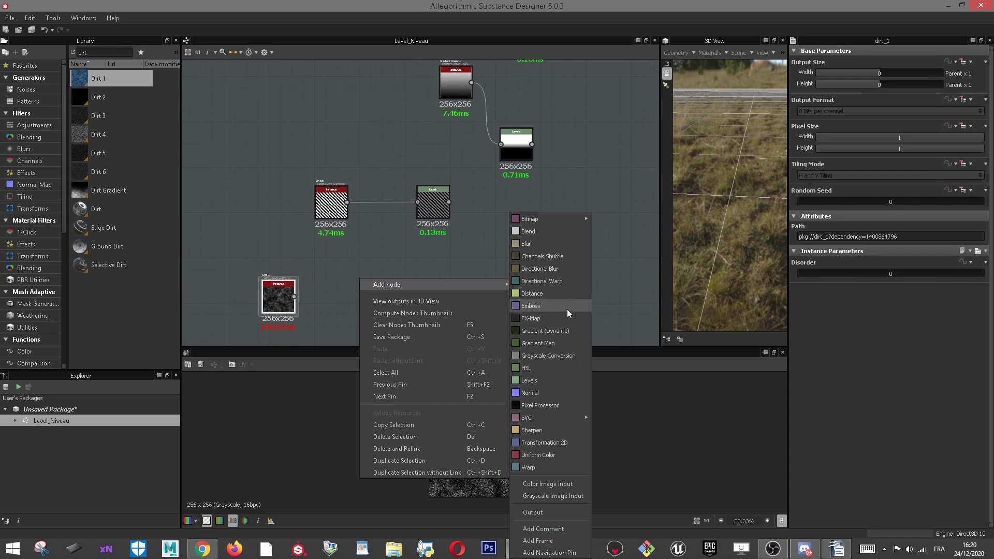
{"action": "mouse_move", "coordinate": [551, 417]}
{"action": "left_click", "coordinate": [539, 379]}
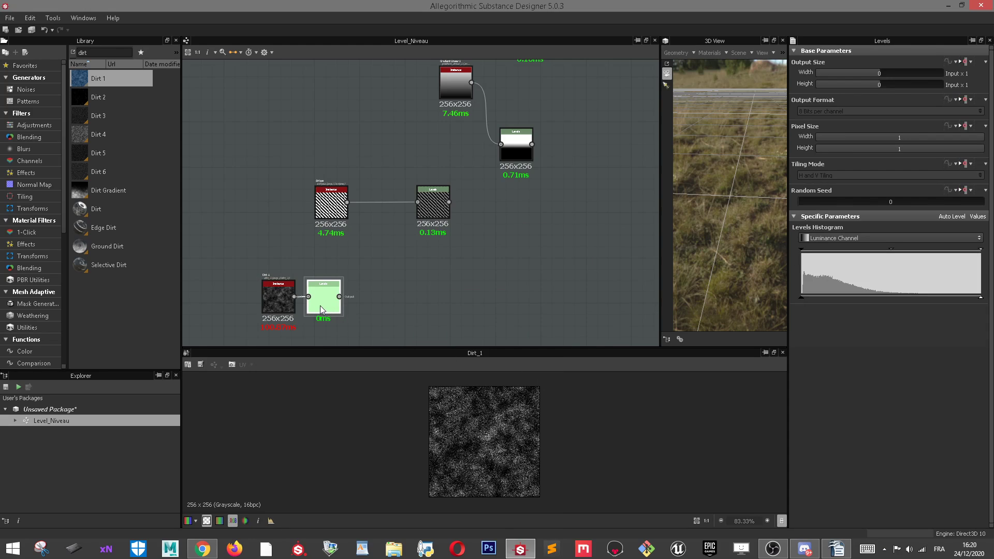
Compress the dirt Levels node's output range to mid greys from both ends, and show its result in the 2D view
{"action": "scroll", "coordinate": [300, 288], "scroll_direction": "up", "scroll_amount": 4}
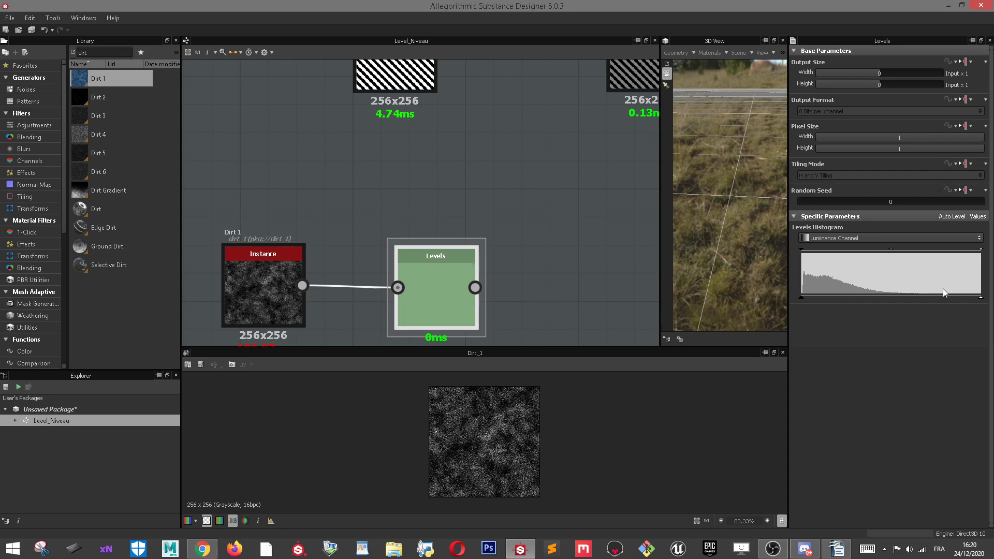
{"action": "middle_click_drag", "start_coordinate": [617, 282], "coordinate": [581, 222]}
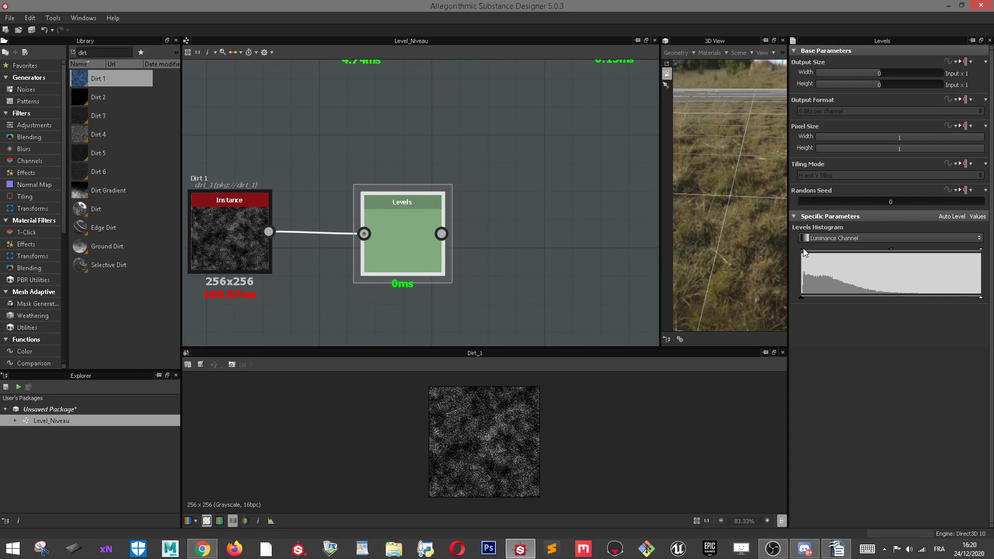
{"action": "left_click_drag", "start_coordinate": [980, 297], "coordinate": [929, 299]}
{"action": "double_click", "coordinate": [382, 243]}
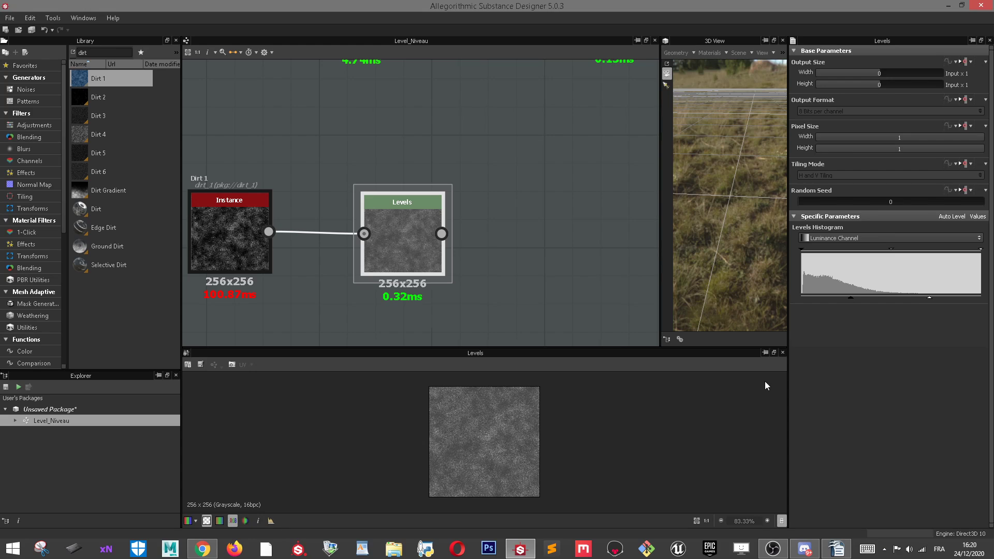
Return to the Levels node fed by the gradient and bring up its result and parameters
{"action": "scroll", "coordinate": [502, 227], "scroll_direction": "down", "scroll_amount": 2}
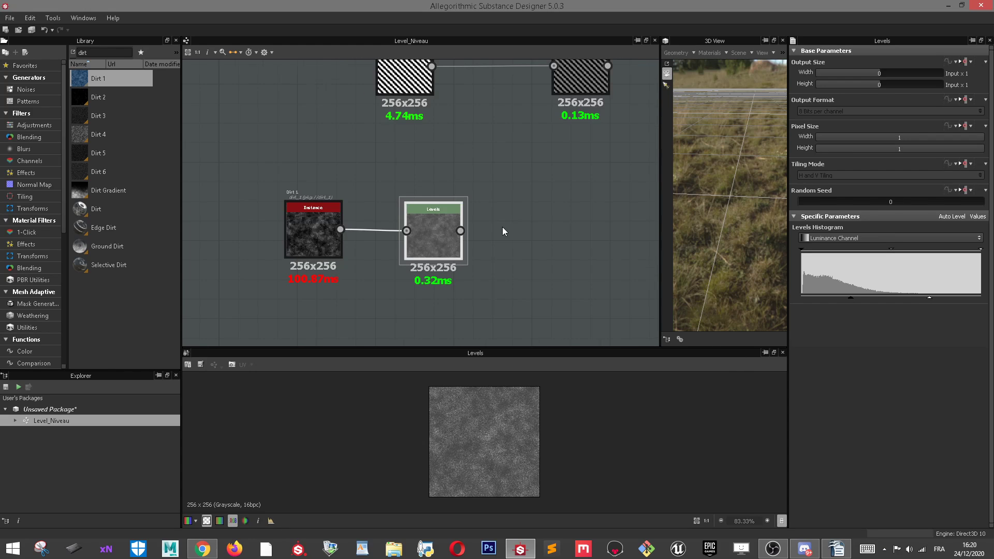
{"action": "middle_click_drag", "start_coordinate": [510, 228], "coordinate": [486, 373]}
{"action": "scroll", "coordinate": [535, 161], "scroll_direction": "down", "scroll_amount": 3}
{"action": "middle_click_drag", "start_coordinate": [535, 160], "coordinate": [478, 202]}
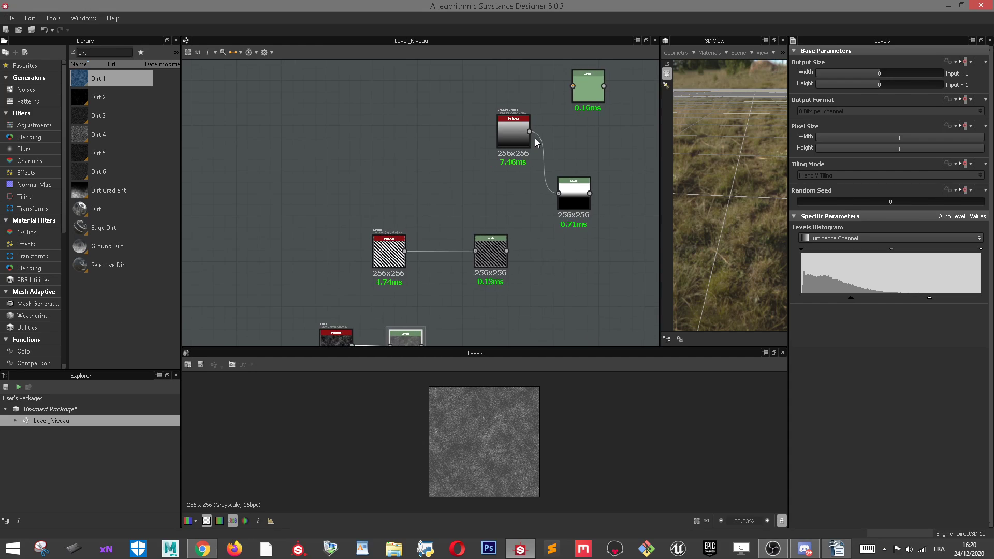
{"action": "scroll", "coordinate": [529, 148], "scroll_direction": "up", "scroll_amount": 2}
{"action": "scroll", "coordinate": [586, 156], "scroll_direction": "up", "scroll_amount": 1}
{"action": "middle_click_drag", "start_coordinate": [586, 156], "coordinate": [419, 232]}
{"action": "scroll", "coordinate": [411, 257], "scroll_direction": "down", "scroll_amount": 3}
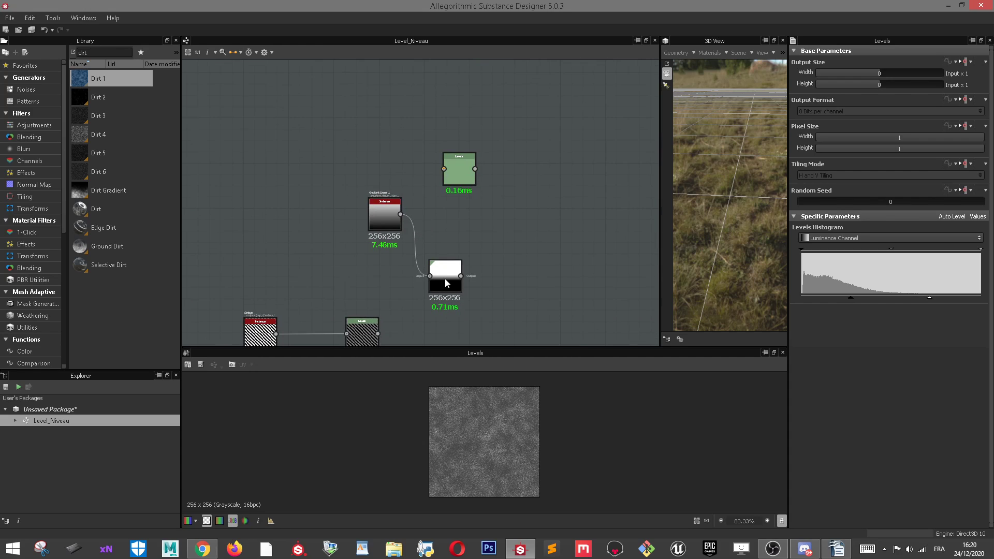
{"action": "double_click", "coordinate": [445, 278]}
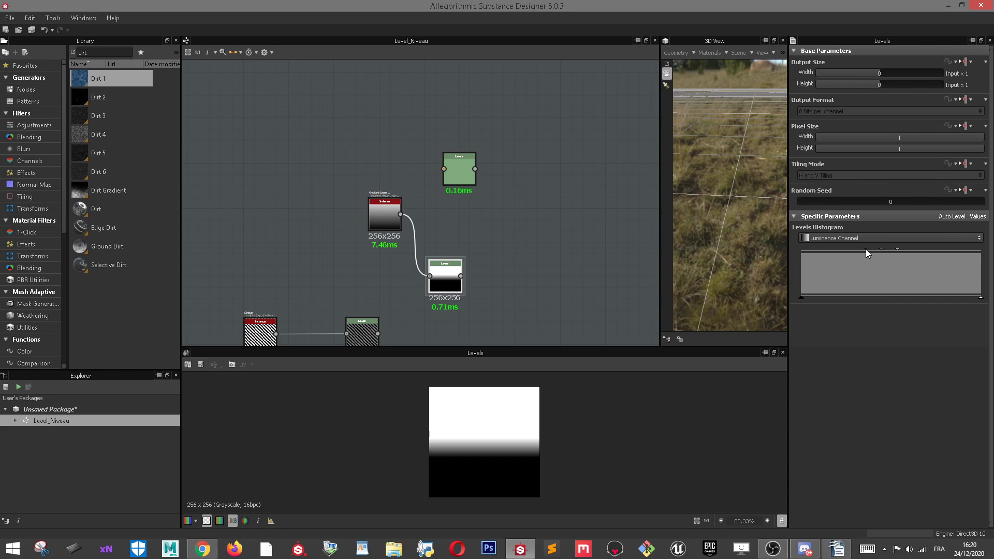
Raise the gradient Levels node's input black level to meet its white level, giving a hard black-and-white edge
{"action": "mouse_move", "coordinate": [866, 250]}
{"action": "left_mouse_down"}
{"action": "mouse_move", "coordinate": [890, 248]}
{"action": "mouse_move", "coordinate": [879, 249]}
{"action": "left_mouse_up"}
{"action": "scroll", "coordinate": [420, 257], "scroll_direction": "up", "scroll_amount": 2}
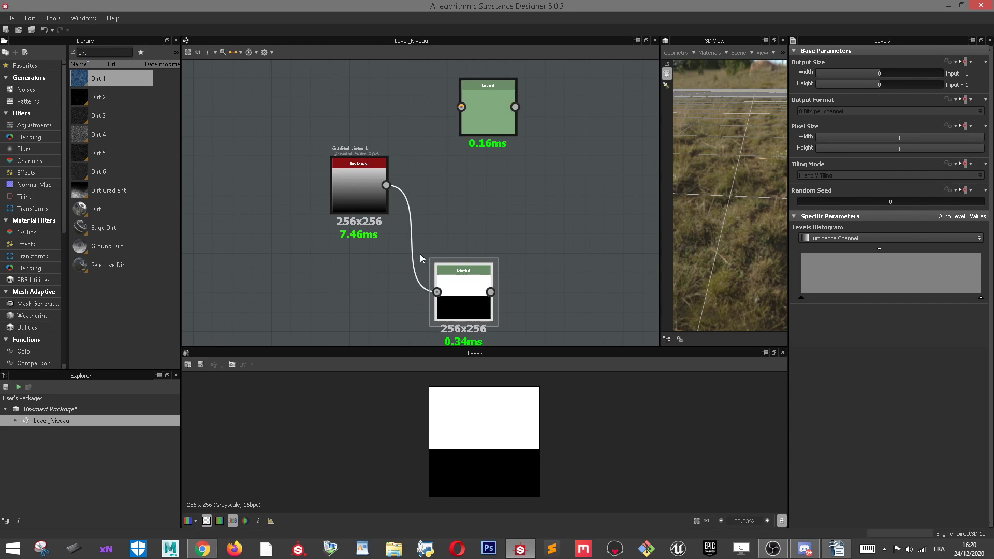
Show the dirt Levels node's result and bring its input black and white levels together at roughly one third of the range
{"action": "middle_click_drag", "start_coordinate": [373, 288], "coordinate": [443, 69]}
{"action": "middle_click_drag", "start_coordinate": [348, 257], "coordinate": [452, 63]}
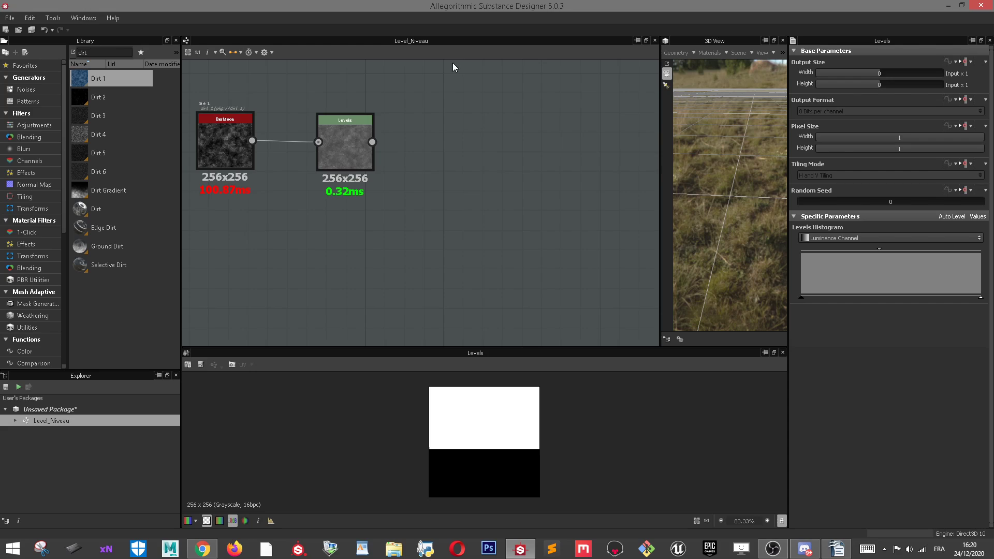
{"action": "scroll", "coordinate": [382, 192], "scroll_direction": "up", "scroll_amount": 2}
{"action": "middle_click_drag", "start_coordinate": [352, 177], "coordinate": [385, 237]}
{"action": "double_click", "coordinate": [360, 184]}
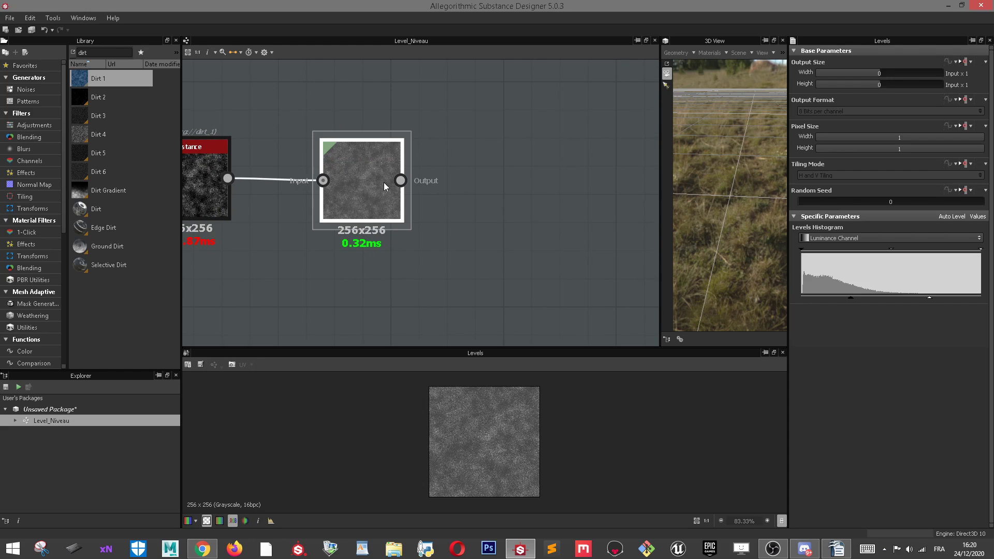
{"action": "scroll", "coordinate": [384, 182], "scroll_direction": "down", "scroll_amount": 2}
{"action": "left_click_drag", "start_coordinate": [803, 250], "coordinate": [864, 250]}
{"action": "left_click_drag", "start_coordinate": [982, 251], "coordinate": [814, 247]}
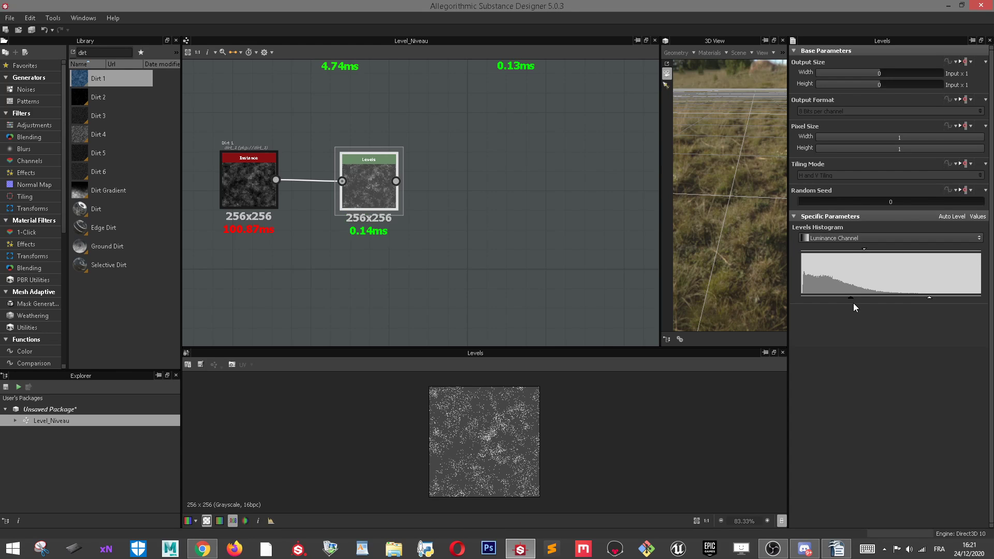
Restore the dirt Levels node's output range to full black and full white, and examine the result up close
{"action": "left_click_drag", "start_coordinate": [852, 299], "coordinate": [765, 293]}
{"action": "left_click_drag", "start_coordinate": [928, 298], "coordinate": [980, 297]}
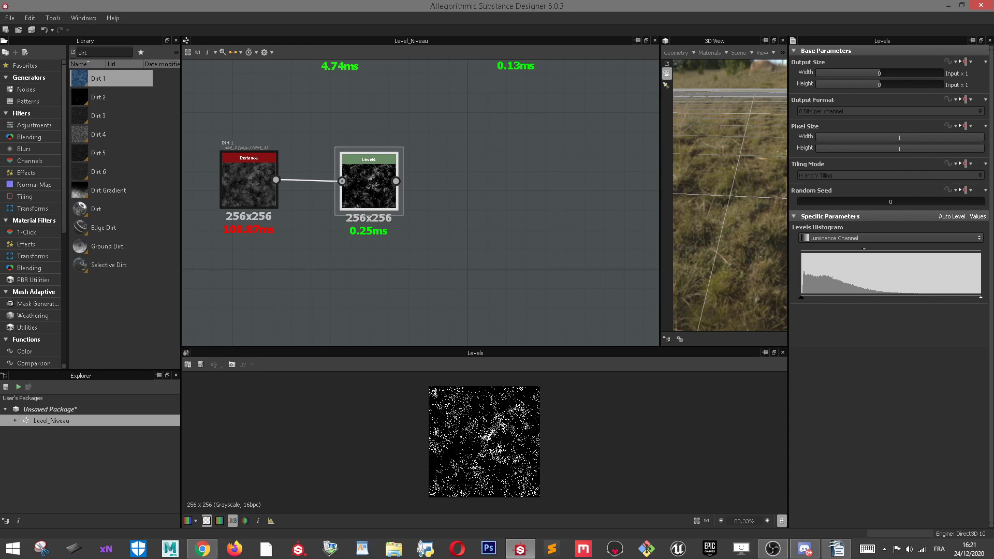
{"action": "scroll", "coordinate": [452, 362], "scroll_direction": "up", "scroll_amount": 8}
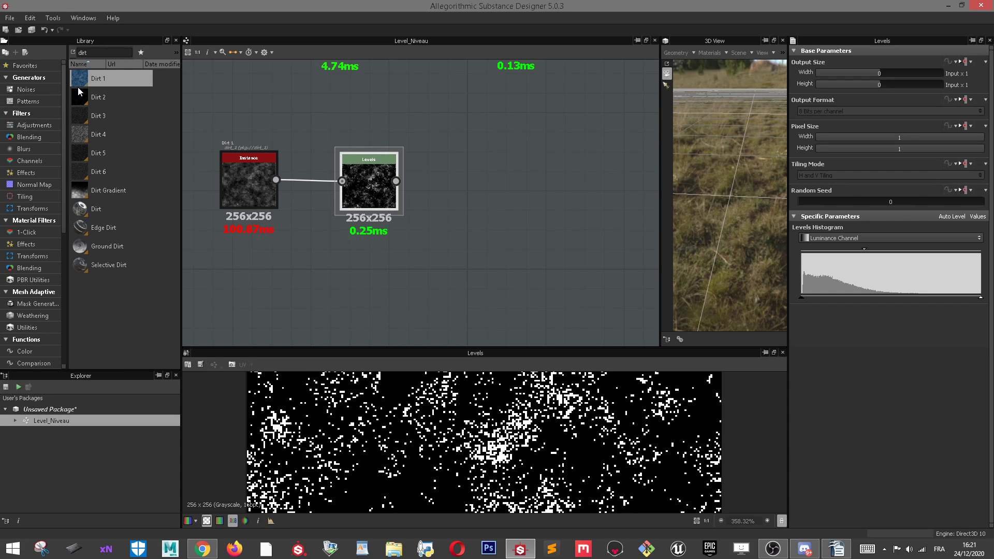
Search the library for "perli" and add a Perlin Noise 2 node below the dirt nodes
{"action": "double_click", "coordinate": [83, 52]}
{"action": "type", "text": "perli"}
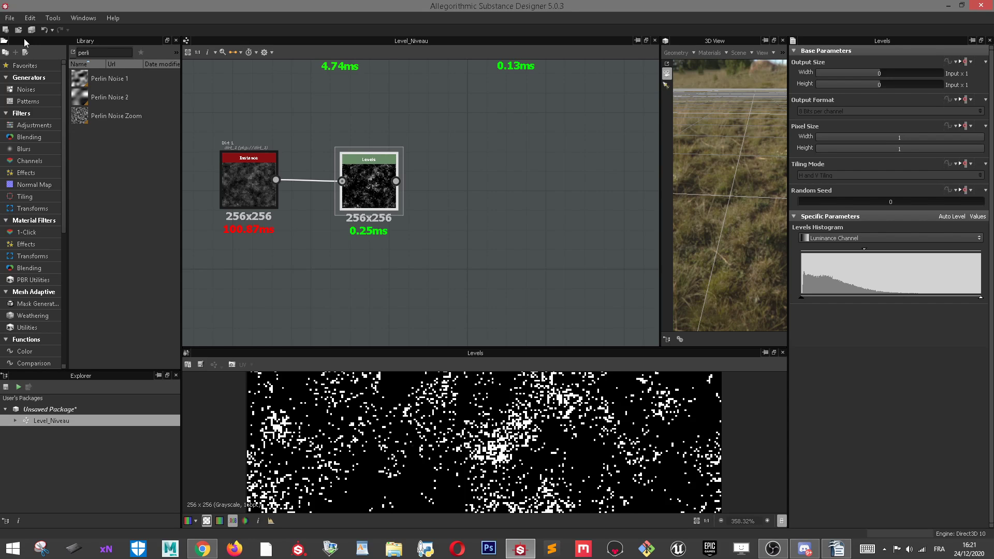
{"action": "left_click_drag", "start_coordinate": [109, 97], "coordinate": [451, 324]}
{"action": "scroll", "coordinate": [465, 228], "scroll_direction": "down", "scroll_amount": 2}
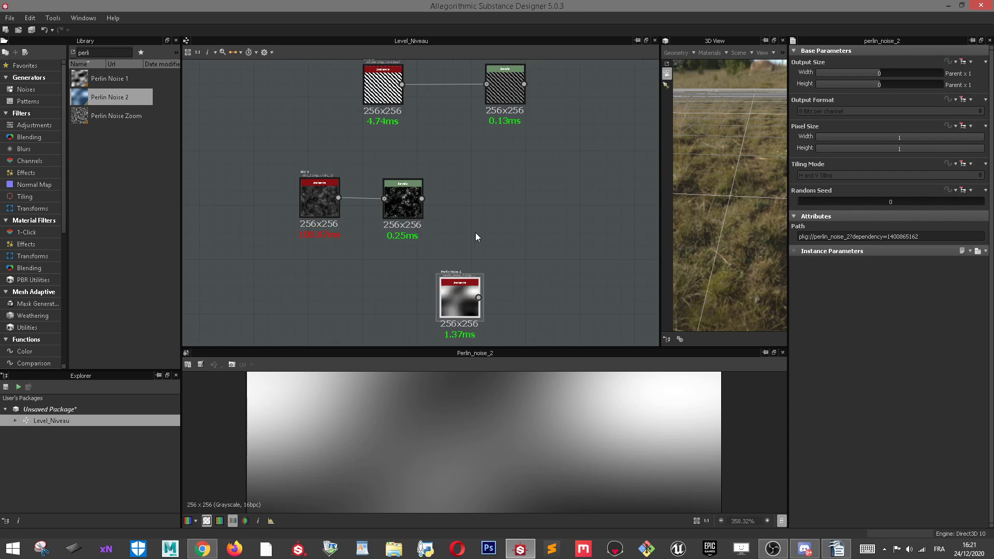
Move the dirt Levels node farther right, feed it from Perlin Noise 2 instead of Dirt 1, and show its result
{"action": "left_click_drag", "start_coordinate": [401, 200], "coordinate": [603, 216]}
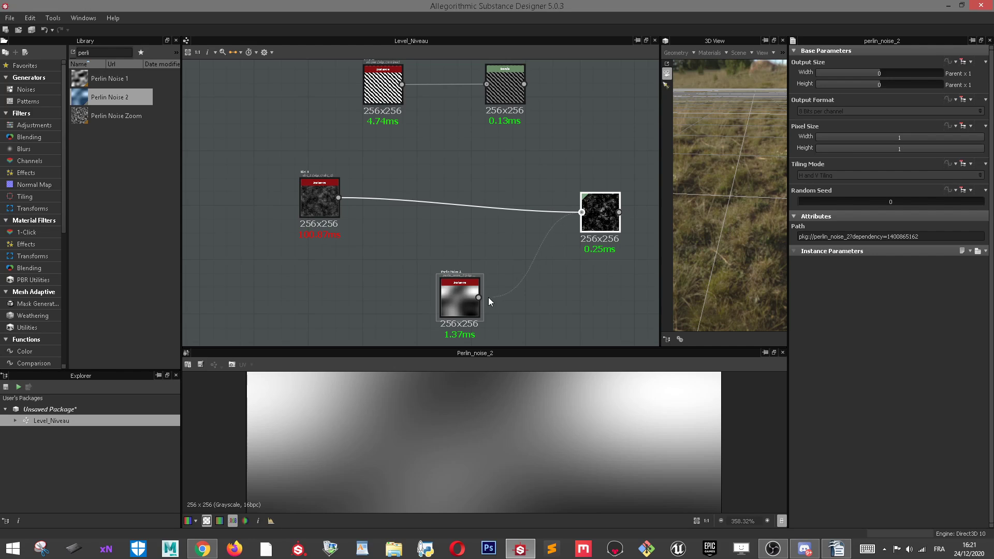
{"action": "left_click_drag", "start_coordinate": [478, 297], "coordinate": [581, 212]}
{"action": "double_click", "coordinate": [593, 216]}
{"action": "scroll", "coordinate": [569, 440], "scroll_direction": "down", "scroll_amount": 5}
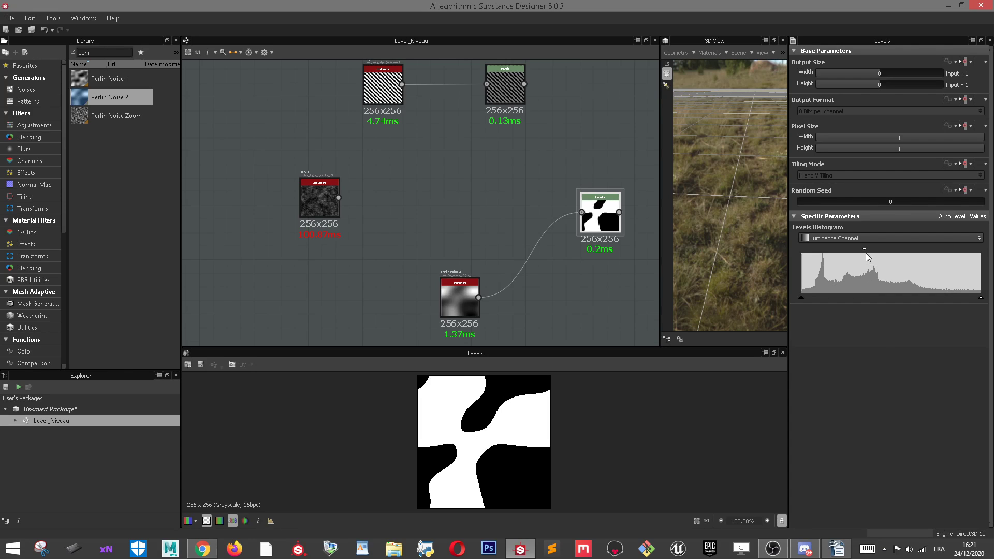
Vary the Levels node's input range on the Perlin noise, collapse both input levels to 0.2002, and display the numeric values
{"action": "left_click_drag", "start_coordinate": [865, 250], "coordinate": [941, 252]}
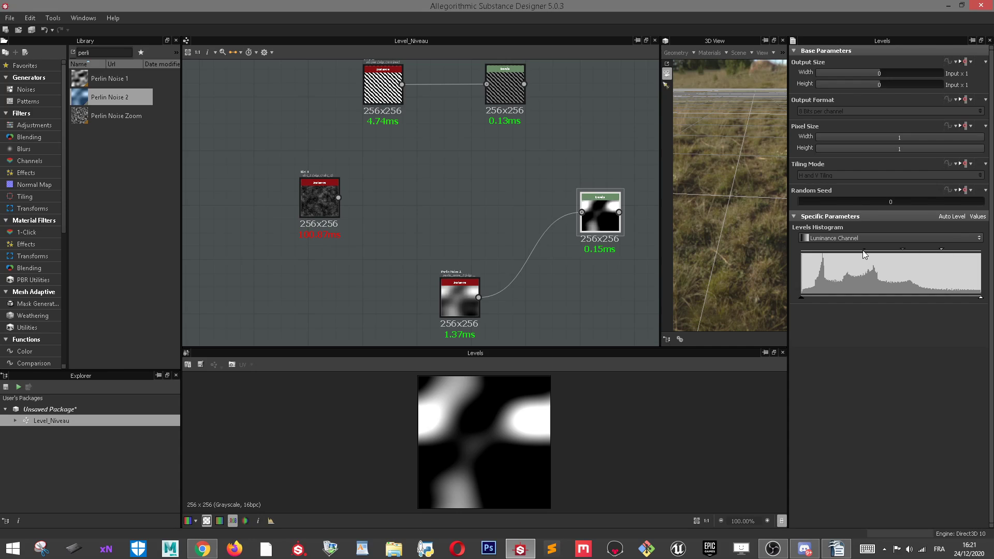
{"action": "left_click_drag", "start_coordinate": [863, 252], "coordinate": [837, 256]}
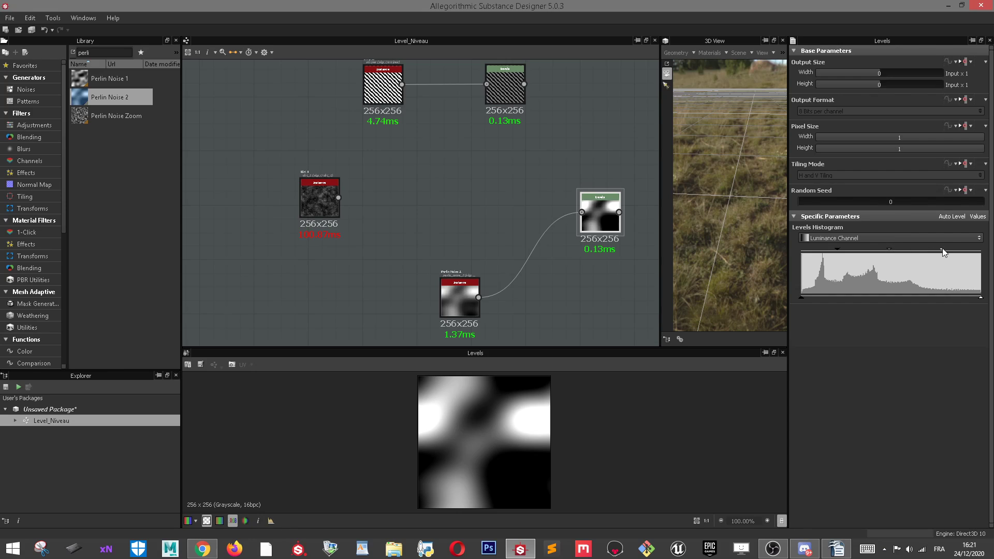
{"action": "left_click_drag", "start_coordinate": [942, 249], "coordinate": [832, 255]}
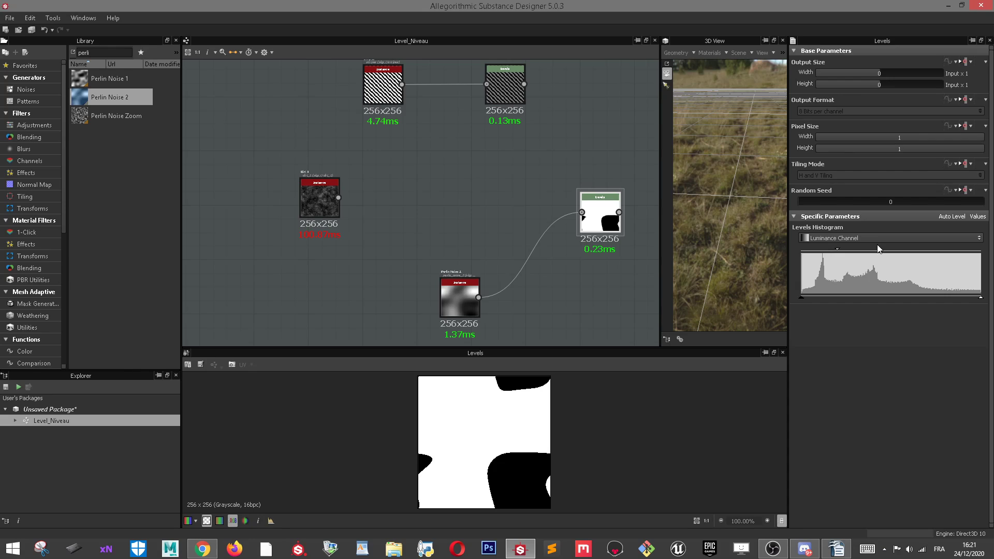
{"action": "left_click", "coordinate": [980, 216]}
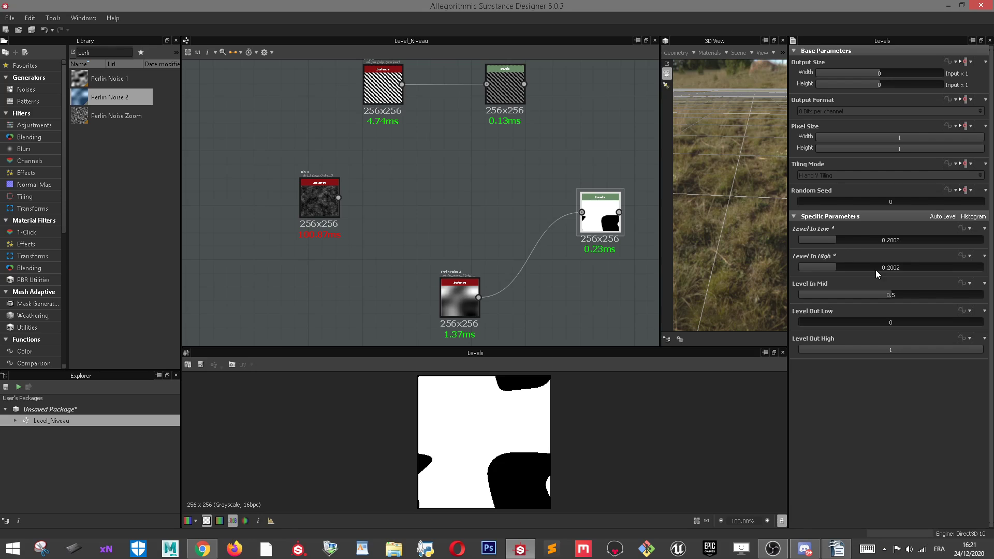
Raise the input white level to 0.4135 on the histogram for a softer transition, and display the numeric values again
{"action": "left_click", "coordinate": [978, 216]}
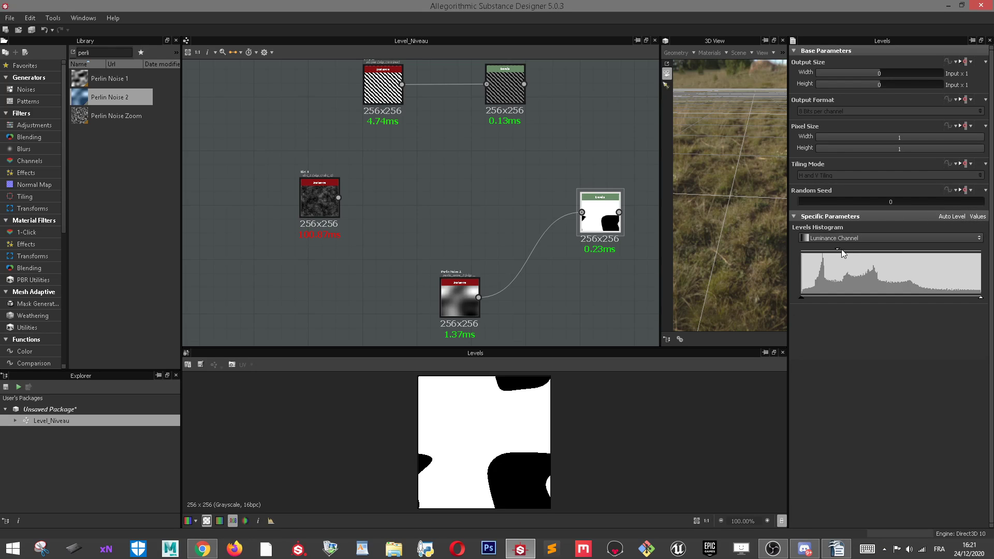
{"action": "left_click_drag", "start_coordinate": [840, 249], "coordinate": [855, 249]}
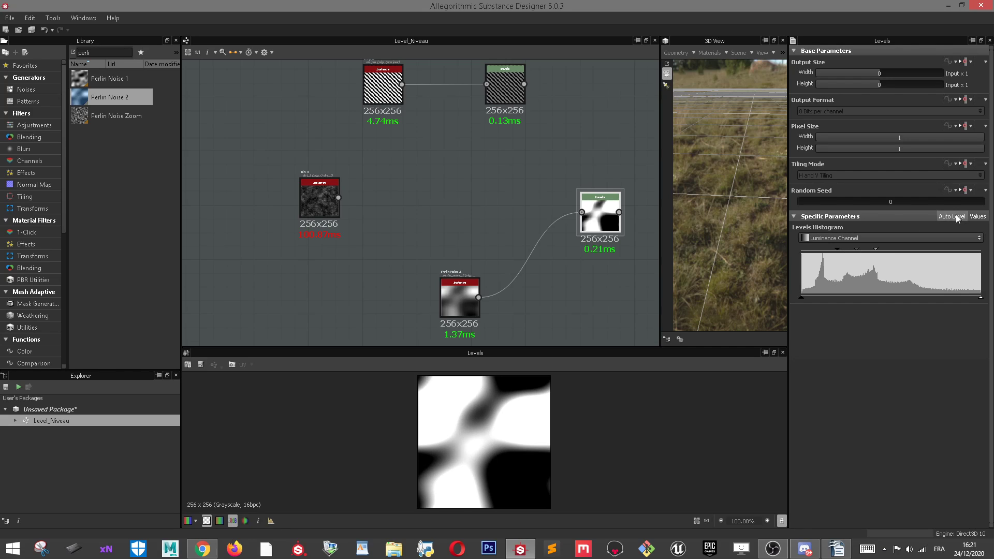
{"action": "left_click", "coordinate": [978, 216]}
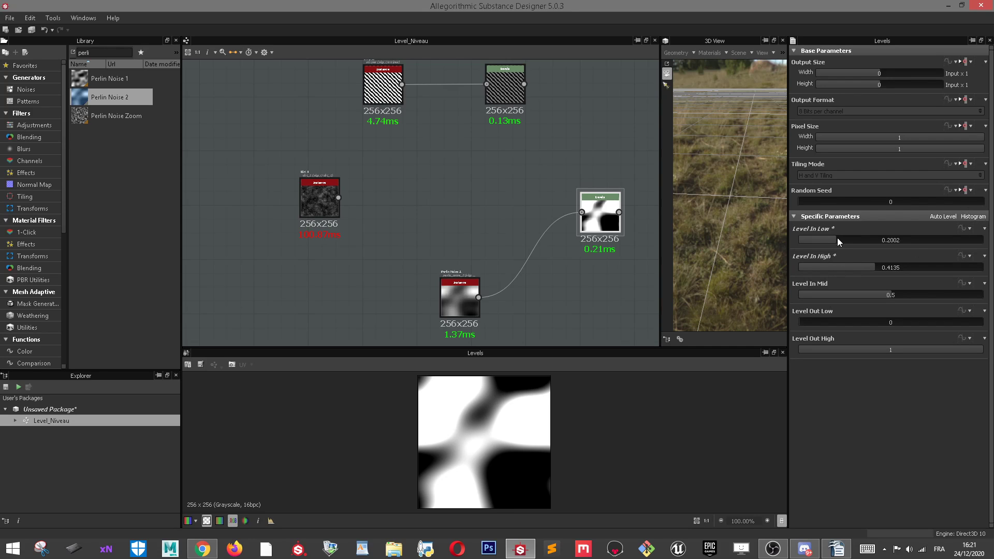
Set Level In Low to 0.36, Level In High to 0.33 and Level In Mid to 0.66 to invert the noise
{"action": "left_click_drag", "start_coordinate": [836, 237], "coordinate": [883, 259]}
{"action": "left_click_drag", "start_coordinate": [887, 297], "coordinate": [875, 293]}
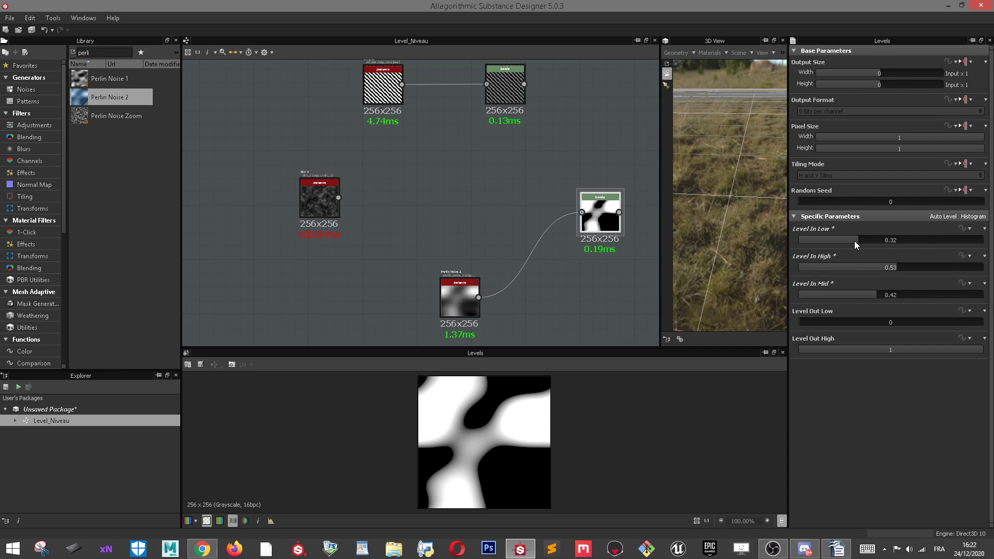
{"action": "left_click_drag", "start_coordinate": [898, 268], "coordinate": [921, 290]}
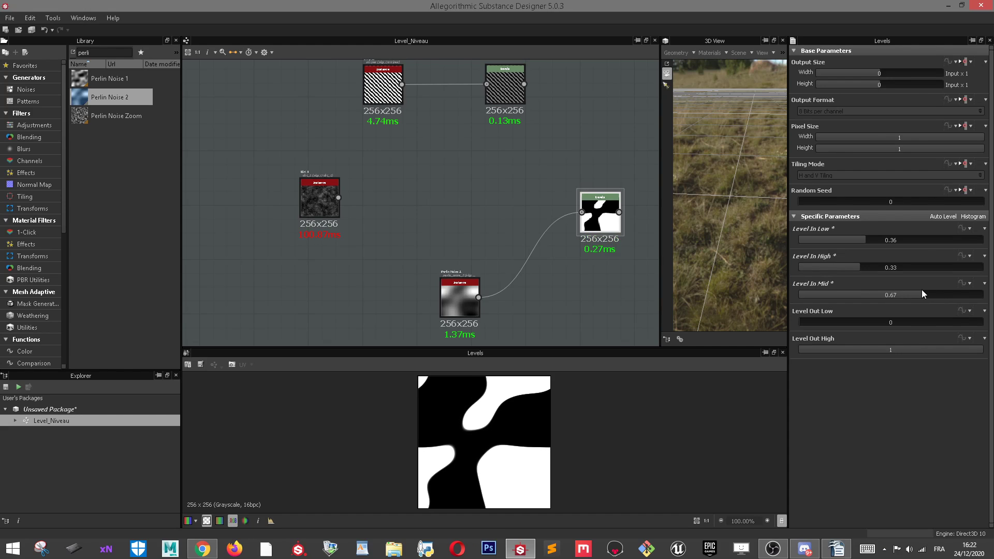
Feed the Levels node from Dirt 1 again in place of Perlin Noise 2
{"action": "scroll", "coordinate": [560, 201], "scroll_direction": "down", "scroll_amount": 2}
{"action": "middle_click_drag", "start_coordinate": [560, 201], "coordinate": [388, 283]}
{"action": "scroll", "coordinate": [426, 233], "scroll_direction": "up", "scroll_amount": 3}
{"action": "scroll", "coordinate": [525, 214], "scroll_direction": "down", "scroll_amount": 1}
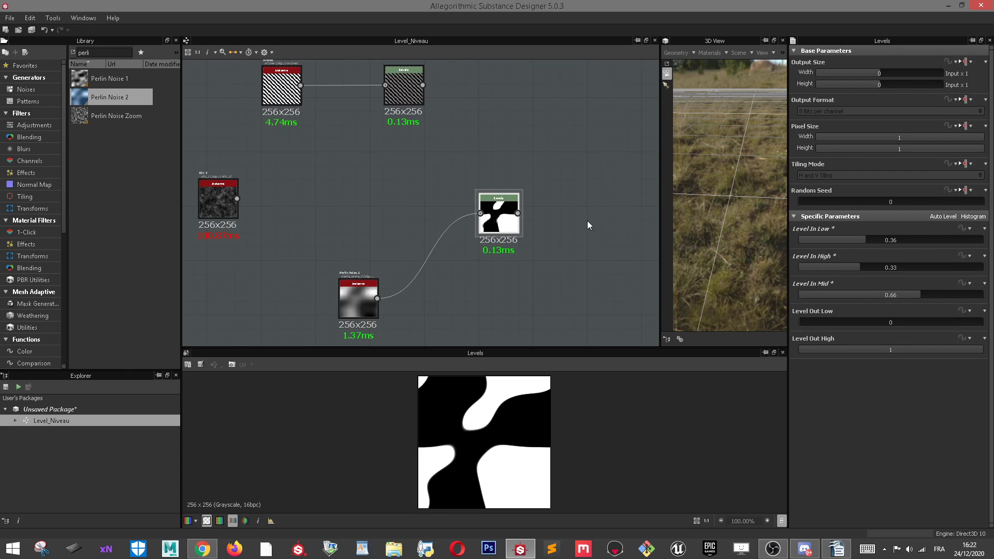
{"action": "middle_click_drag", "start_coordinate": [564, 215], "coordinate": [613, 144]}
{"action": "middle_click_drag", "start_coordinate": [507, 167], "coordinate": [493, 210]}
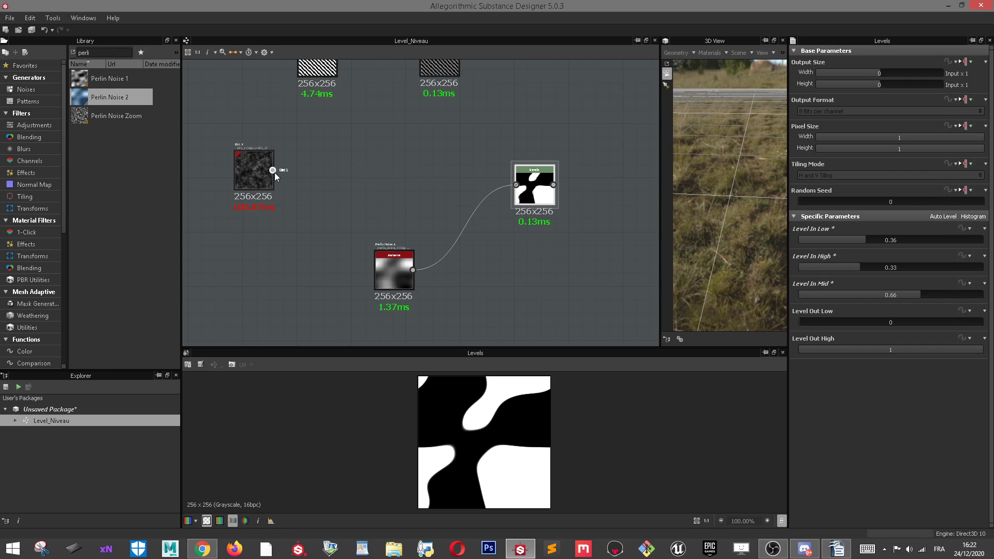
{"action": "left_click_drag", "start_coordinate": [274, 173], "coordinate": [511, 182]}
Replace the Levels node's dirt input with the output of the stripes Levels node
{"action": "middle_click_drag", "start_coordinate": [322, 178], "coordinate": [371, 209]}
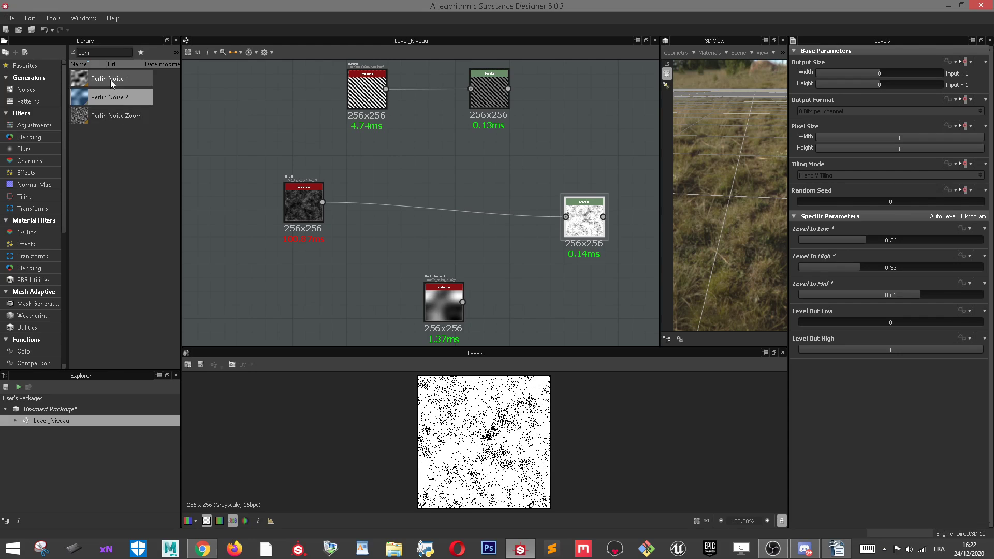
{"action": "middle_click_drag", "start_coordinate": [522, 87], "coordinate": [443, 147]}
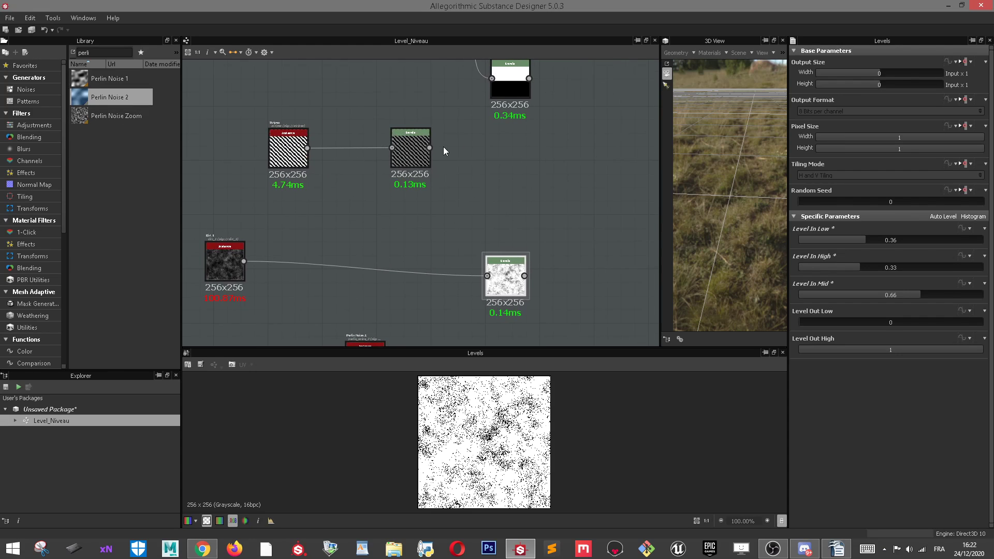
{"action": "left_click_drag", "start_coordinate": [429, 148], "coordinate": [487, 275]}
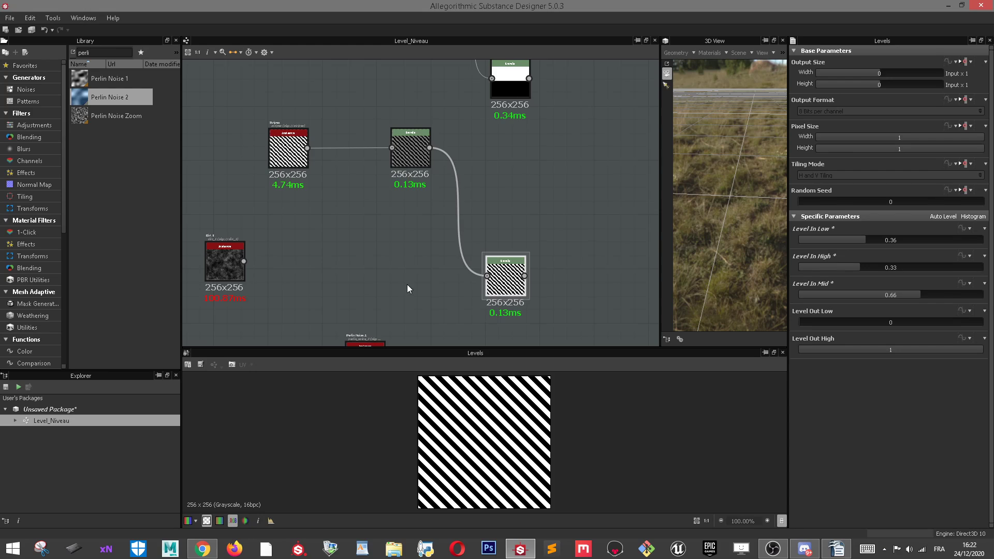
Move the Perlin Noise 2 node directly below the Dirt 1 node
{"action": "scroll", "coordinate": [426, 207], "scroll_direction": "up", "scroll_amount": 1}
{"action": "middle_click_drag", "start_coordinate": [408, 286], "coordinate": [438, 275]}
{"action": "scroll", "coordinate": [426, 206], "scroll_direction": "down", "scroll_amount": 3}
{"action": "scroll", "coordinate": [402, 199], "scroll_direction": "up", "scroll_amount": 3}
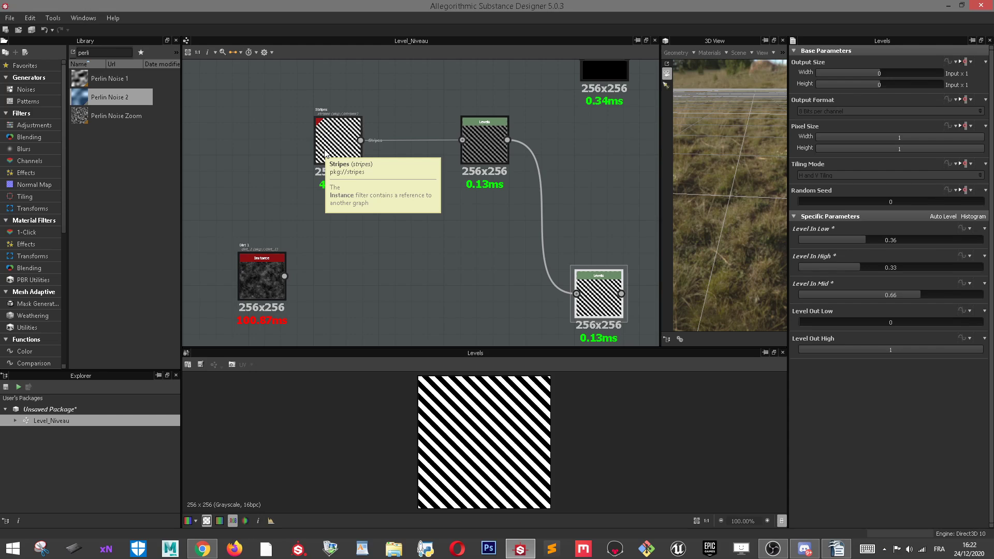
{"action": "scroll", "coordinate": [372, 256], "scroll_direction": "down", "scroll_amount": 2}
{"action": "middle_click_drag", "start_coordinate": [351, 257], "coordinate": [366, 129]}
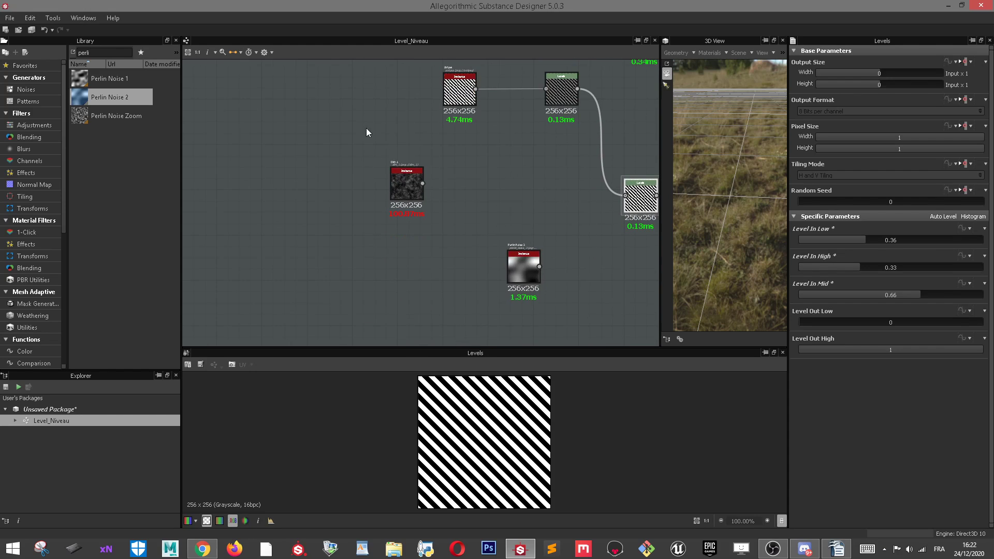
{"action": "left_click_drag", "start_coordinate": [523, 269], "coordinate": [399, 275]}
Select the Dirt 1 node and add a new Levels node fed by it
{"action": "left_click", "coordinate": [411, 194]}
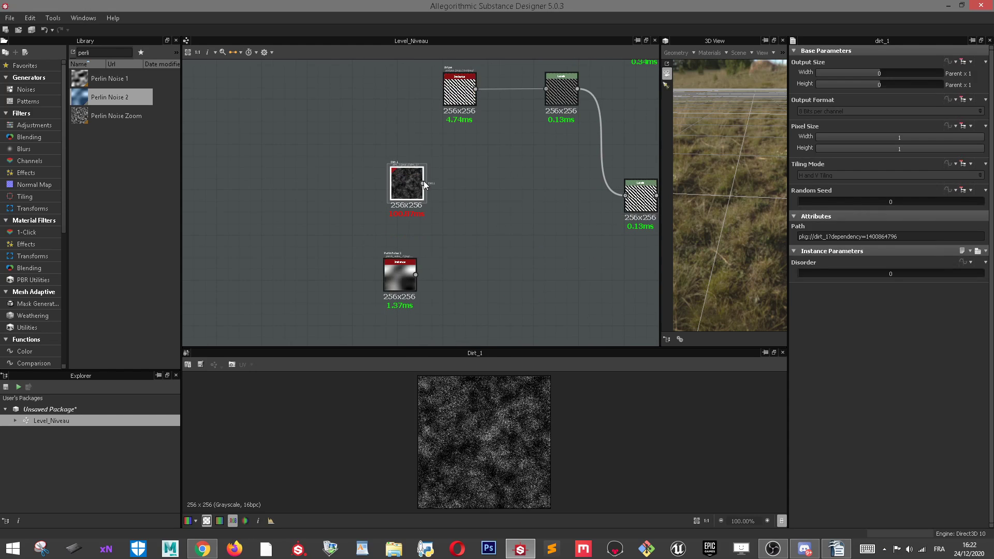
{"action": "middle_click_drag", "start_coordinate": [534, 166], "coordinate": [433, 175]}
{"action": "right_click", "coordinate": [298, 154]}
{"action": "mouse_move", "coordinate": [346, 160]}
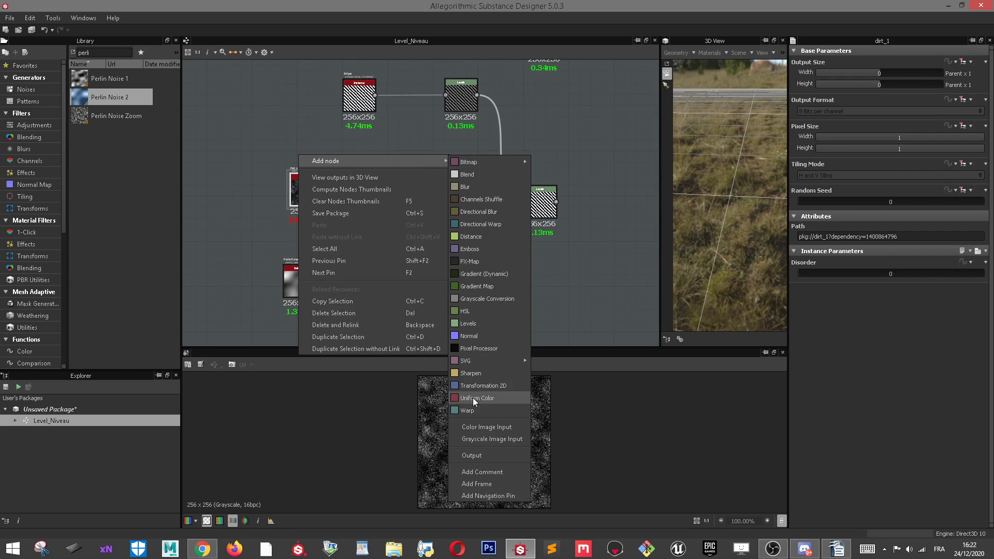
{"action": "left_click", "coordinate": [475, 324]}
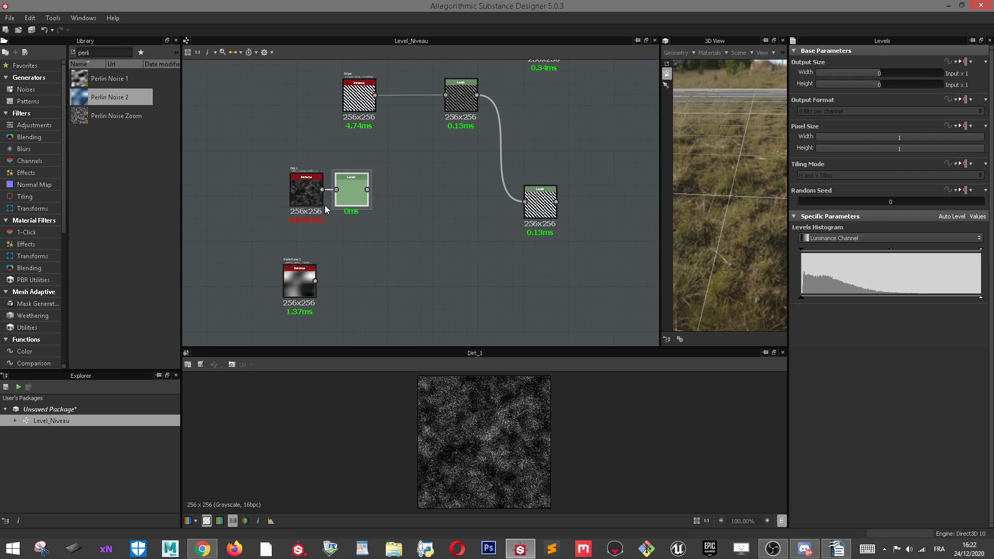
Compress the new dirt Levels node's output range to mid greys by raising output black and lowering output white
{"action": "left_click_drag", "start_coordinate": [803, 299], "coordinate": [853, 297]}
{"action": "left_click_drag", "start_coordinate": [979, 299], "coordinate": [925, 297]}
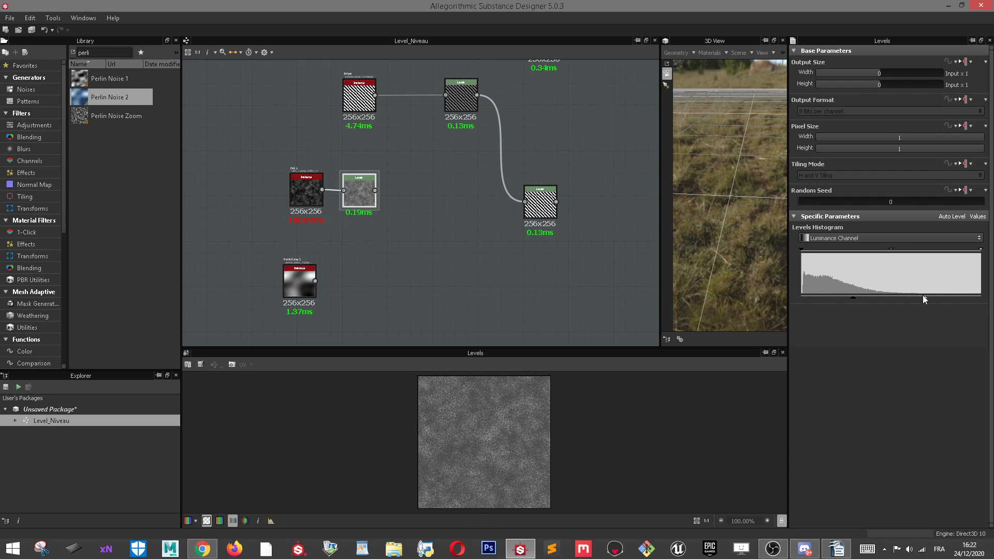
{"action": "scroll", "coordinate": [409, 215], "scroll_direction": "down", "scroll_amount": 2}
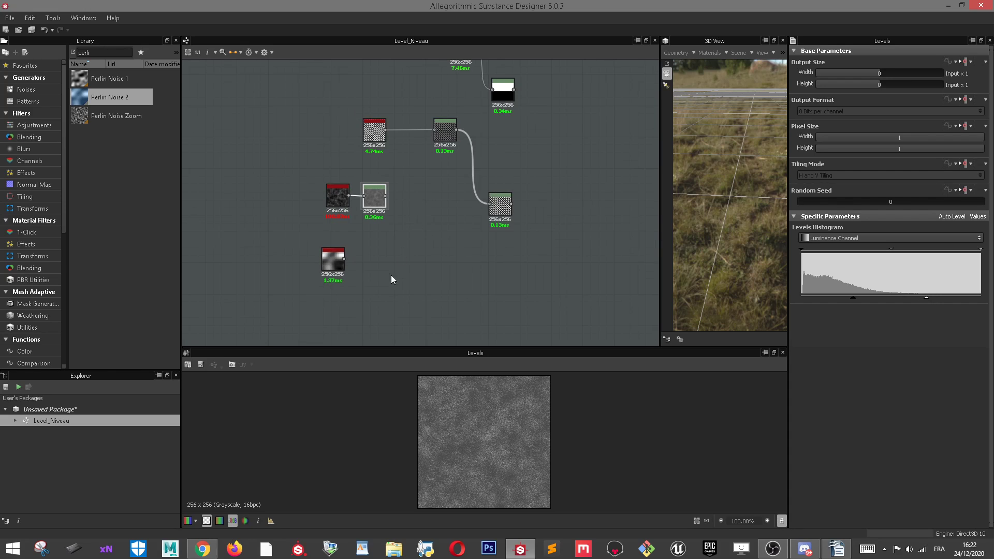
Find Auto Levels in the library with "aut", add it below the dirt Levels node, feed it from that node, and inspect the result
{"action": "scroll", "coordinate": [365, 212], "scroll_direction": "up", "scroll_amount": 3}
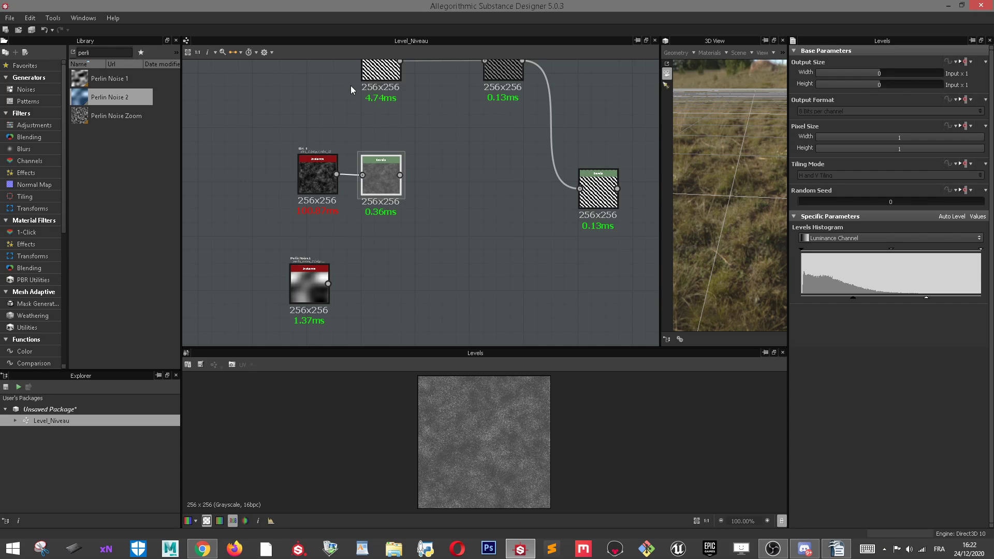
{"action": "left_click_drag", "start_coordinate": [99, 54], "coordinate": [68, 50]}
{"action": "type", "text": "aut"}
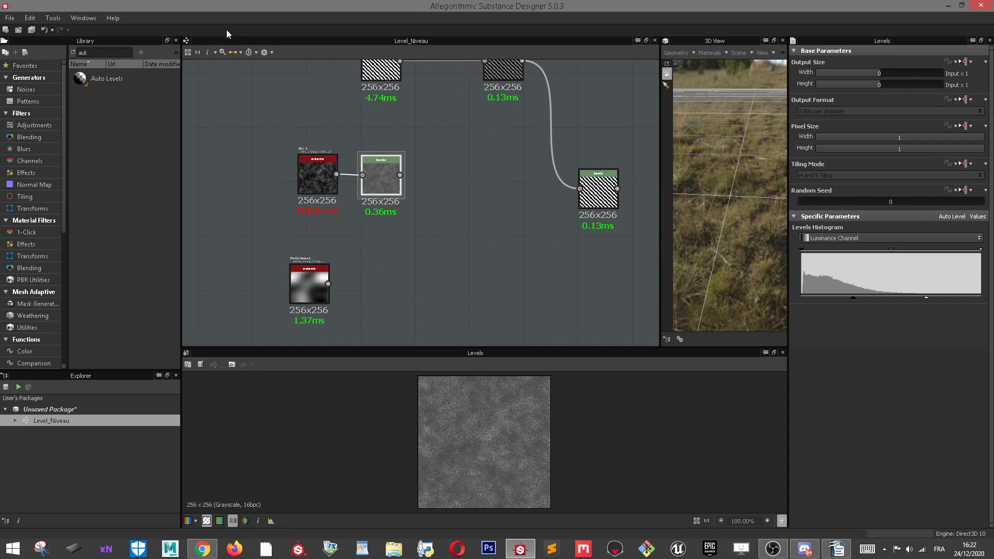
{"action": "left_click_drag", "start_coordinate": [106, 80], "coordinate": [428, 300]}
{"action": "left_click", "coordinate": [427, 284]}
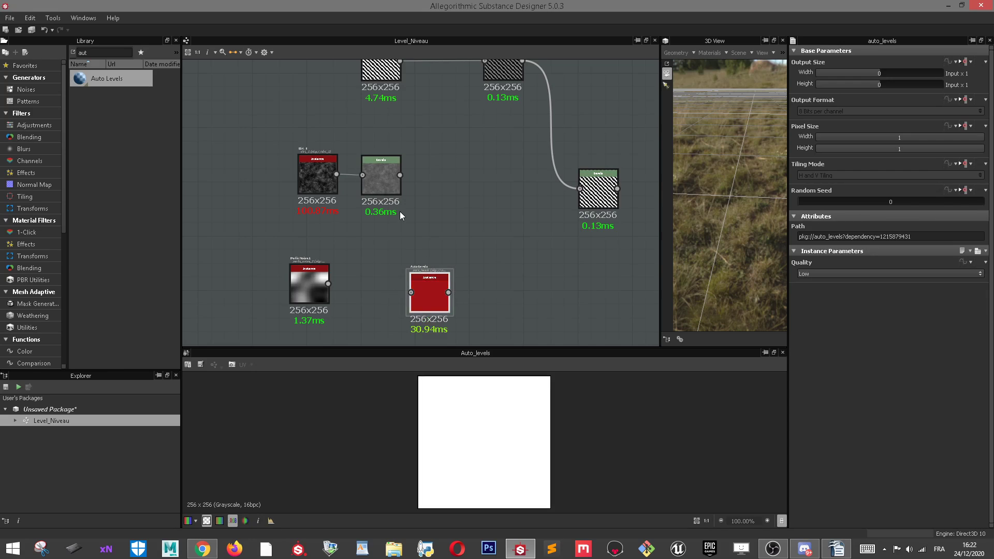
{"action": "left_click_drag", "start_coordinate": [401, 176], "coordinate": [491, 269]}
{"action": "scroll", "coordinate": [493, 449], "scroll_direction": "up", "scroll_amount": 10}
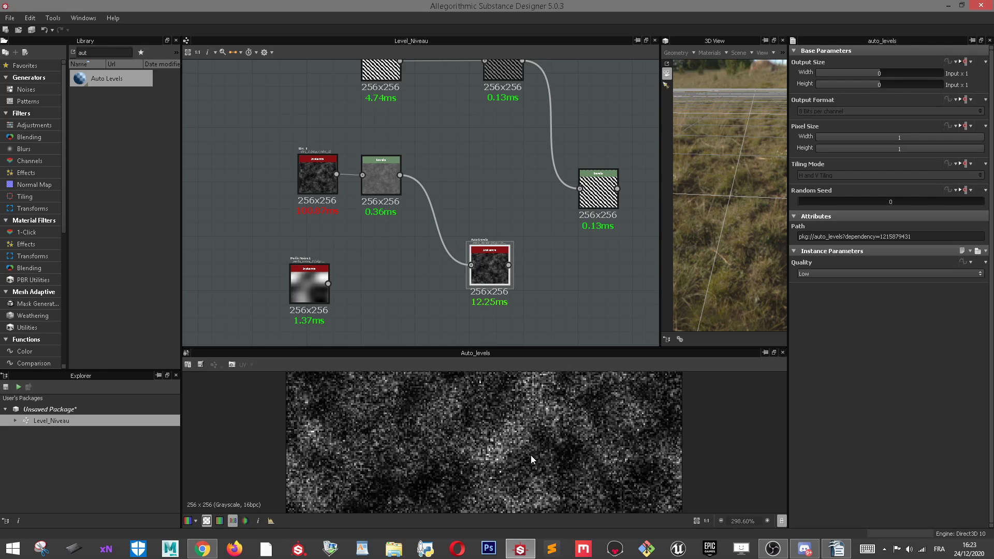
Compare the Dirt 1 node's original image with the Auto Levels result in the 2D view
{"action": "scroll", "coordinate": [492, 449], "scroll_direction": "down", "scroll_amount": 8}
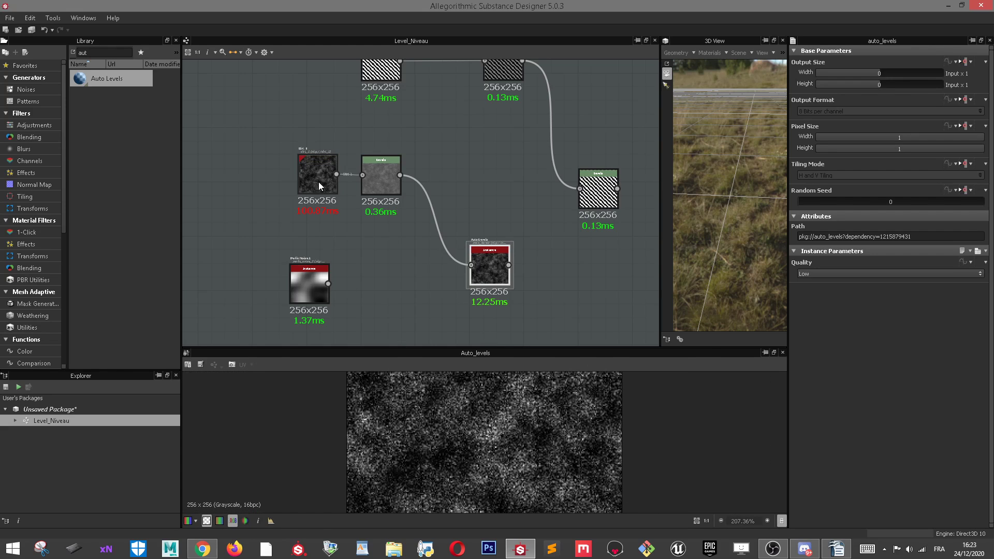
{"action": "double_click", "coordinate": [318, 182]}
{"action": "double_click", "coordinate": [487, 271]}
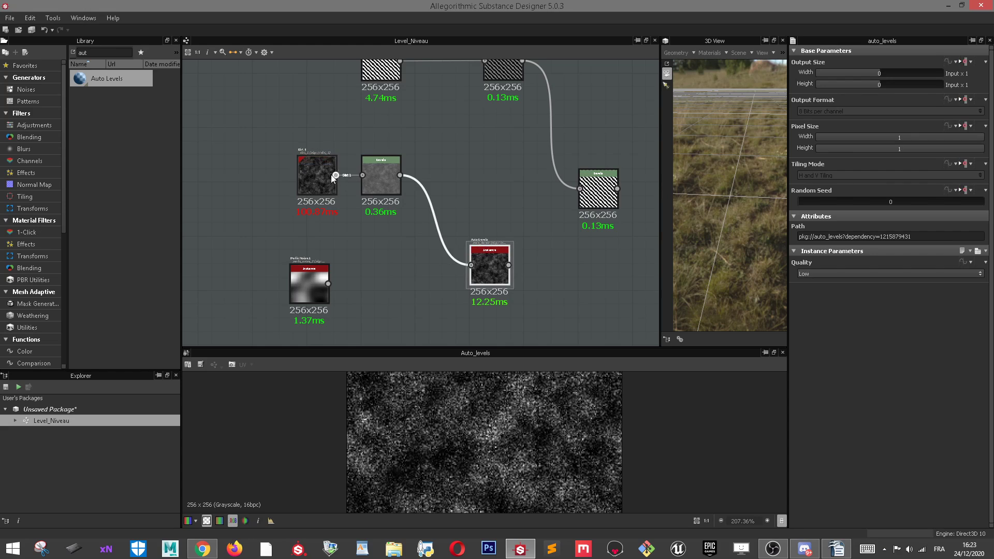
{"action": "double_click", "coordinate": [323, 175]}
{"action": "double_click", "coordinate": [490, 263]}
{"action": "scroll", "coordinate": [481, 456], "scroll_direction": "down", "scroll_amount": 4}
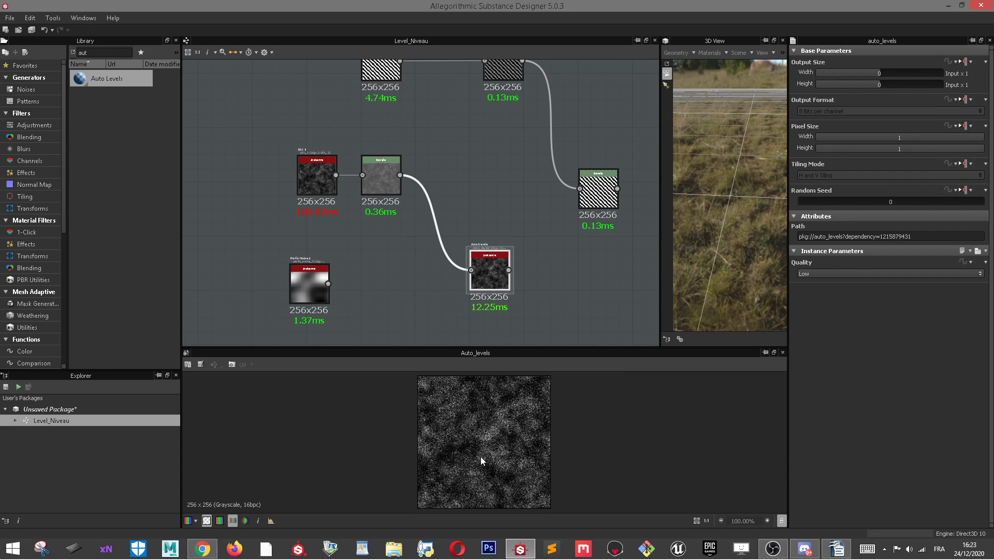
{"action": "scroll", "coordinate": [484, 454], "scroll_direction": "up", "scroll_amount": 4}
{"action": "scroll", "coordinate": [486, 460], "scroll_direction": "down", "scroll_amount": 8}
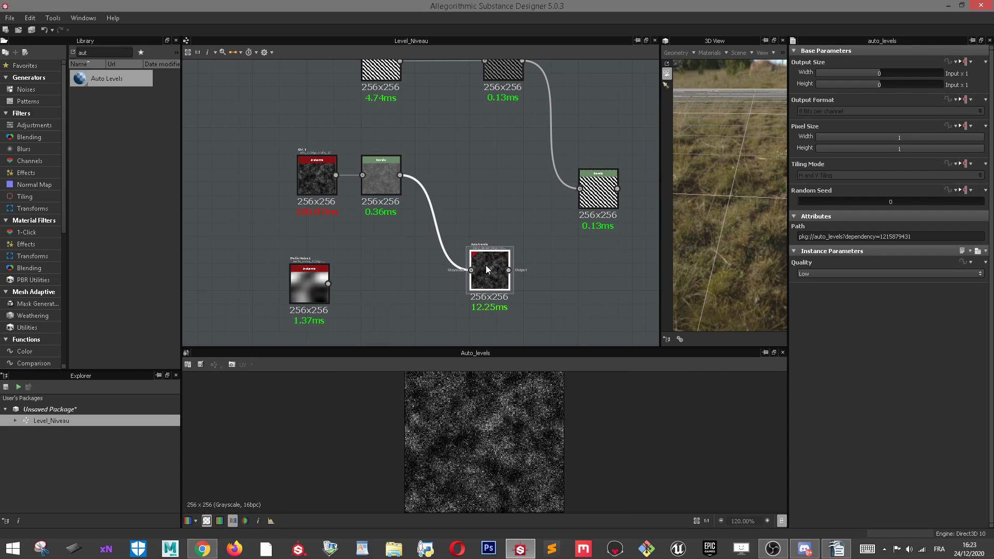
Widen the gradient Levels node's input range to full black and white, nudge its midtone slightly darker-side, and check the source gradient
{"action": "left_click_drag", "start_coordinate": [485, 265], "coordinate": [513, 204]}
{"action": "scroll", "coordinate": [513, 204], "scroll_direction": "down", "scroll_amount": 3}
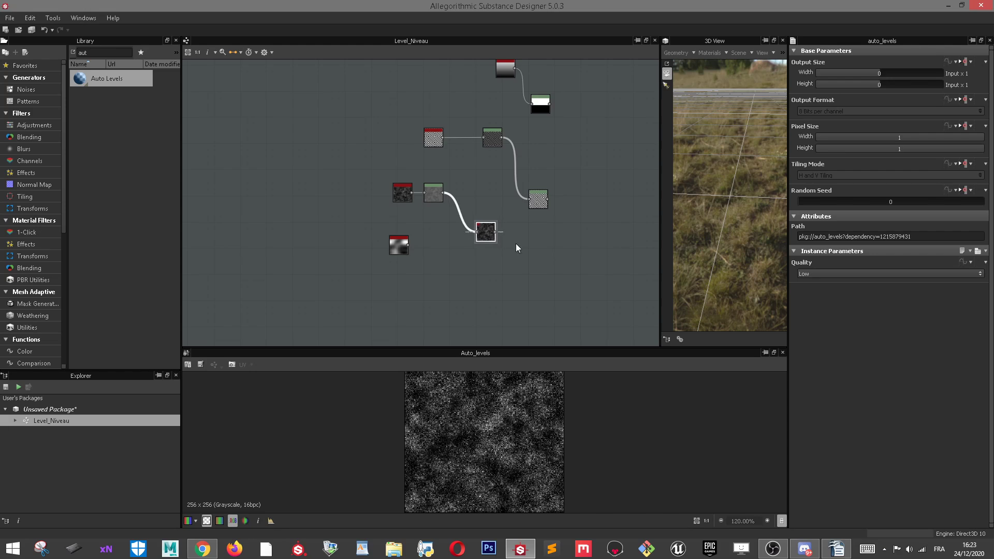
{"action": "scroll", "coordinate": [515, 243], "scroll_direction": "up", "scroll_amount": 5}
{"action": "middle_click_drag", "start_coordinate": [478, 259], "coordinate": [510, 371]}
{"action": "scroll", "coordinate": [450, 228], "scroll_direction": "down", "scroll_amount": 2}
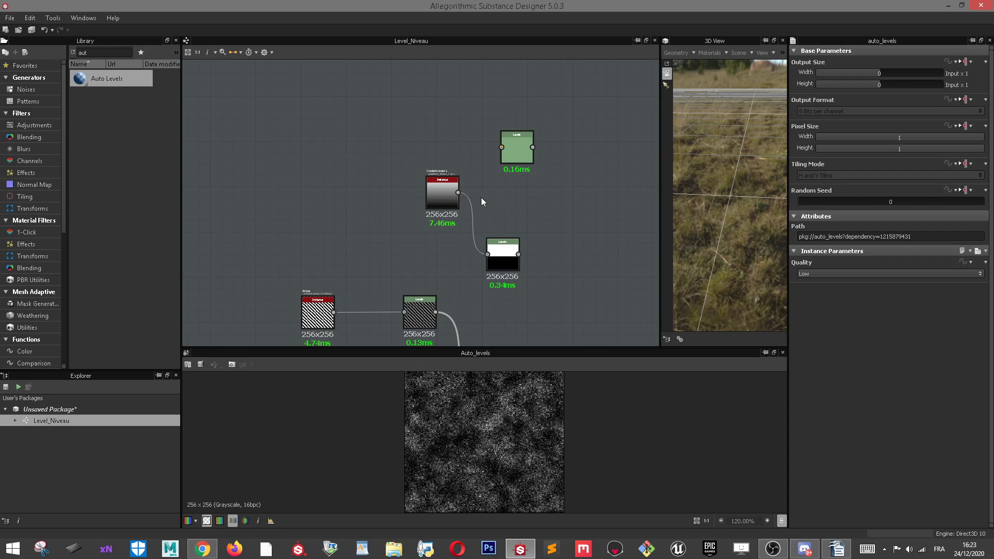
{"action": "left_click", "coordinate": [500, 258]}
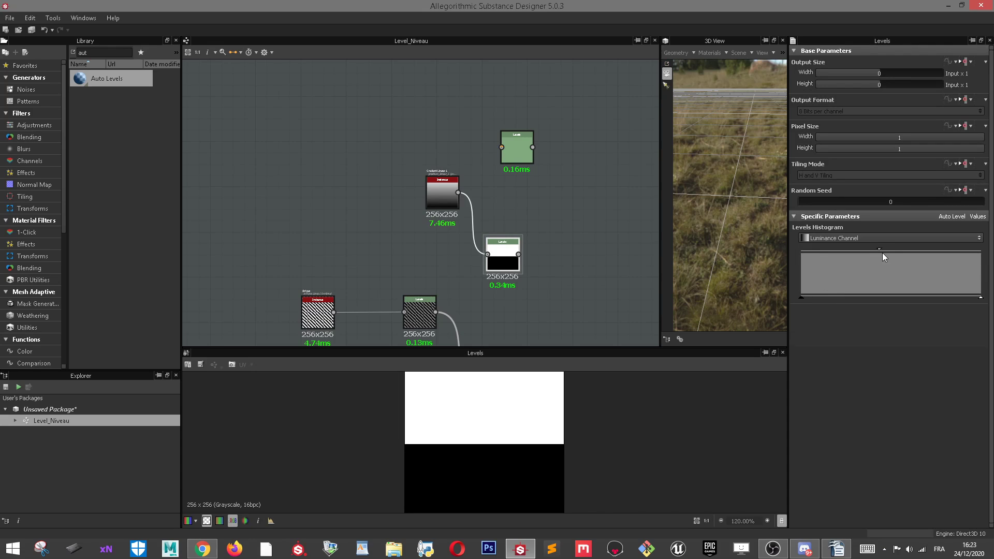
{"action": "left_click_drag", "start_coordinate": [880, 249], "coordinate": [980, 249]}
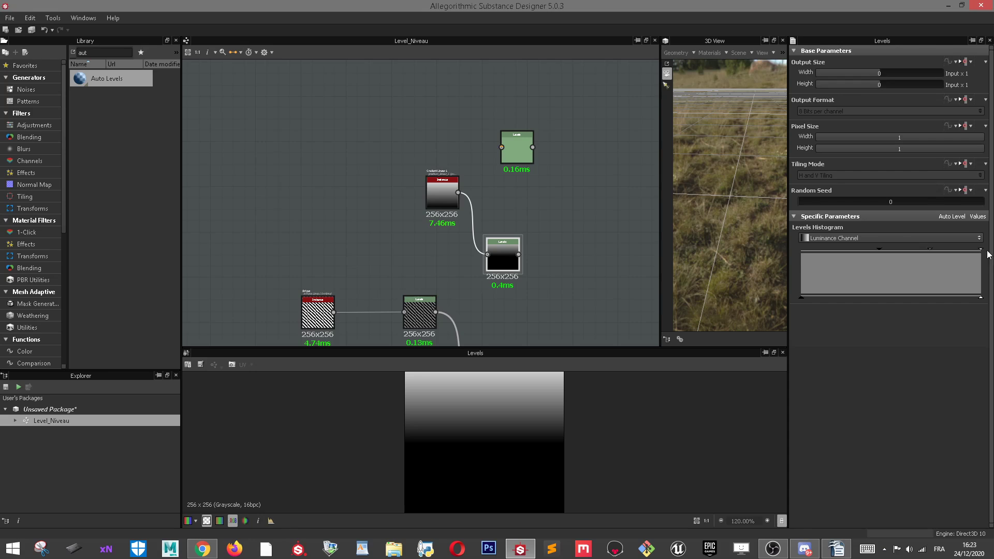
{"action": "left_click_drag", "start_coordinate": [881, 249], "coordinate": [806, 250]}
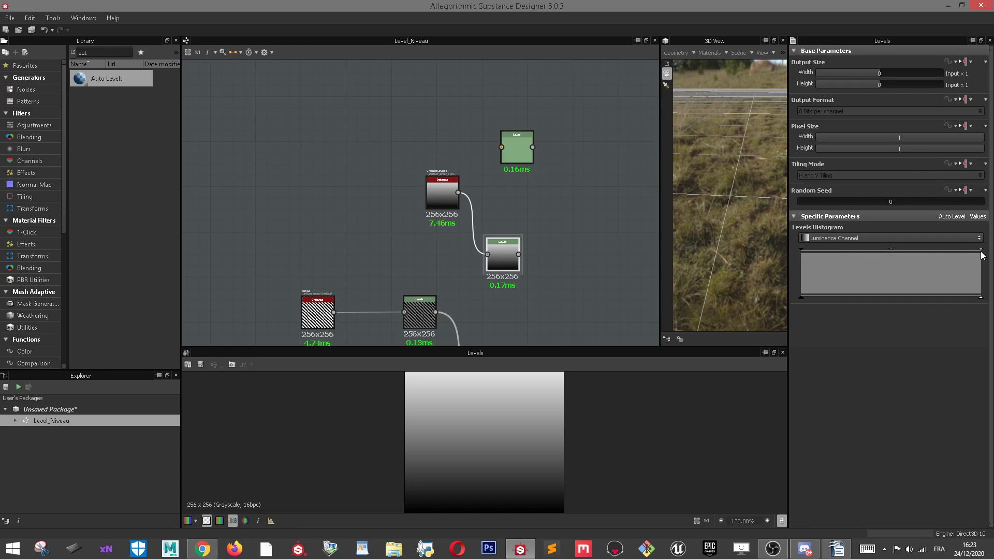
{"action": "left_click_drag", "start_coordinate": [890, 250], "coordinate": [876, 264]}
{"action": "left_click", "coordinate": [439, 194]}
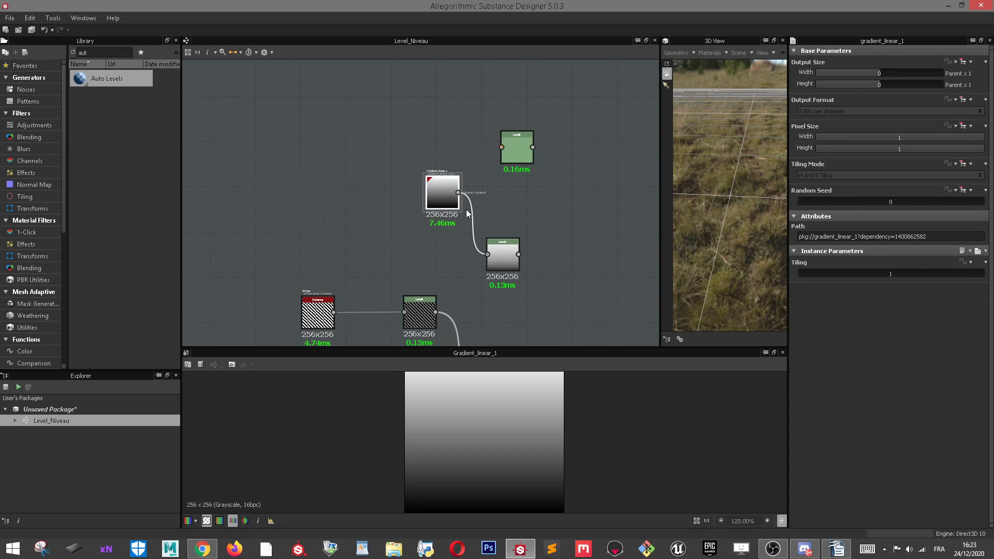
Try raising output black and lowering output white on the gradient's Levels node, and restore its full output range
{"action": "left_click", "coordinate": [498, 254]}
{"action": "left_click_drag", "start_coordinate": [801, 297], "coordinate": [867, 306]}
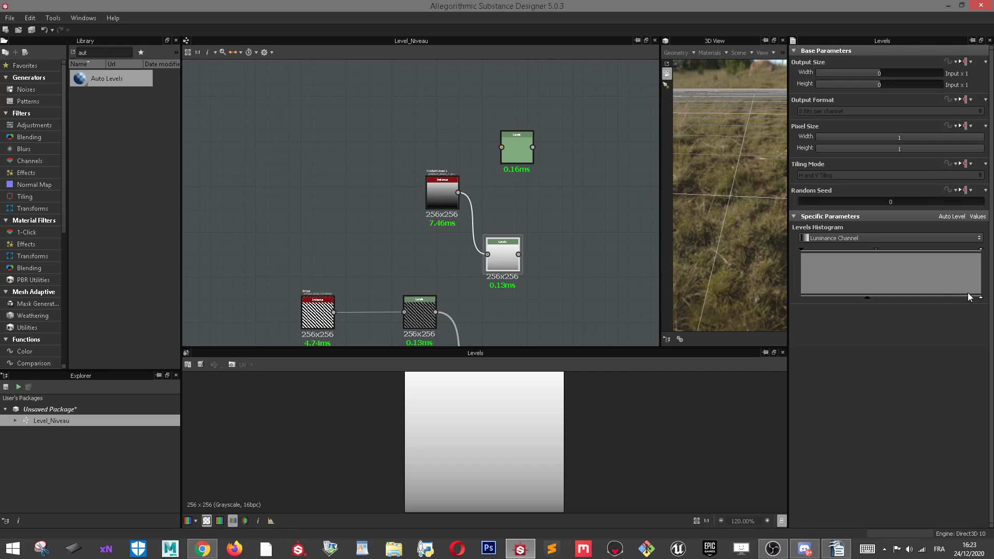
{"action": "left_click_drag", "start_coordinate": [979, 298], "coordinate": [782, 300]}
{"action": "scroll", "coordinate": [472, 465], "scroll_direction": "down", "scroll_amount": 2}
{"action": "left_click_drag", "start_coordinate": [914, 298], "coordinate": [981, 299]}
{"action": "left_click_drag", "start_coordinate": [802, 297], "coordinate": [775, 302]}
Select the first Levels node of the stripes chain and insert another Levels node directly after it
{"action": "middle_click_drag", "start_coordinate": [509, 312], "coordinate": [494, 242]}
{"action": "scroll", "coordinate": [512, 243], "scroll_direction": "down", "scroll_amount": 2}
{"action": "scroll", "coordinate": [493, 244], "scroll_direction": "up", "scroll_amount": 1}
{"action": "middle_click_drag", "start_coordinate": [501, 183], "coordinate": [510, 210]}
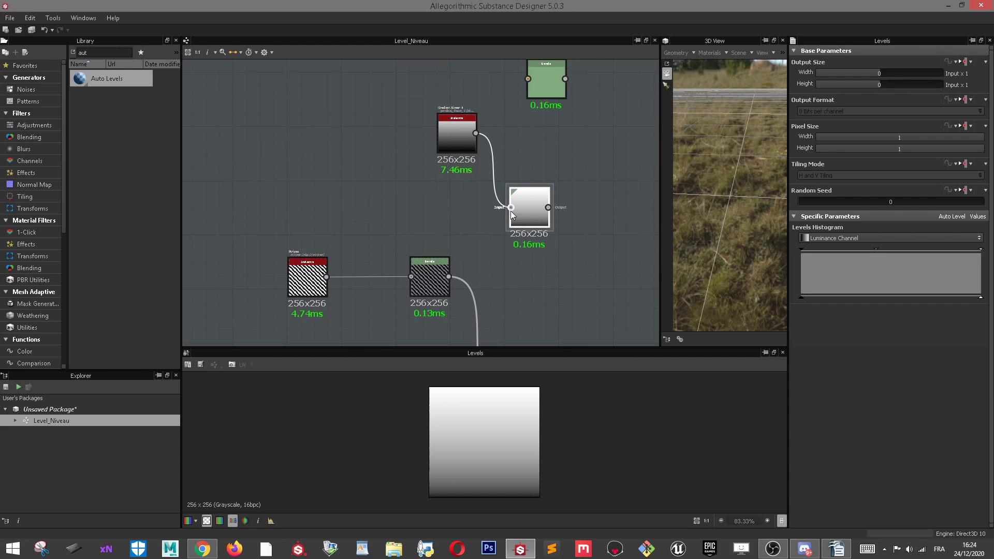
{"action": "scroll", "coordinate": [505, 228], "scroll_direction": "down", "scroll_amount": 2}
{"action": "scroll", "coordinate": [502, 228], "scroll_direction": "up", "scroll_amount": 1}
{"action": "scroll", "coordinate": [506, 216], "scroll_direction": "up", "scroll_amount": 2}
{"action": "left_click", "coordinate": [464, 212]}
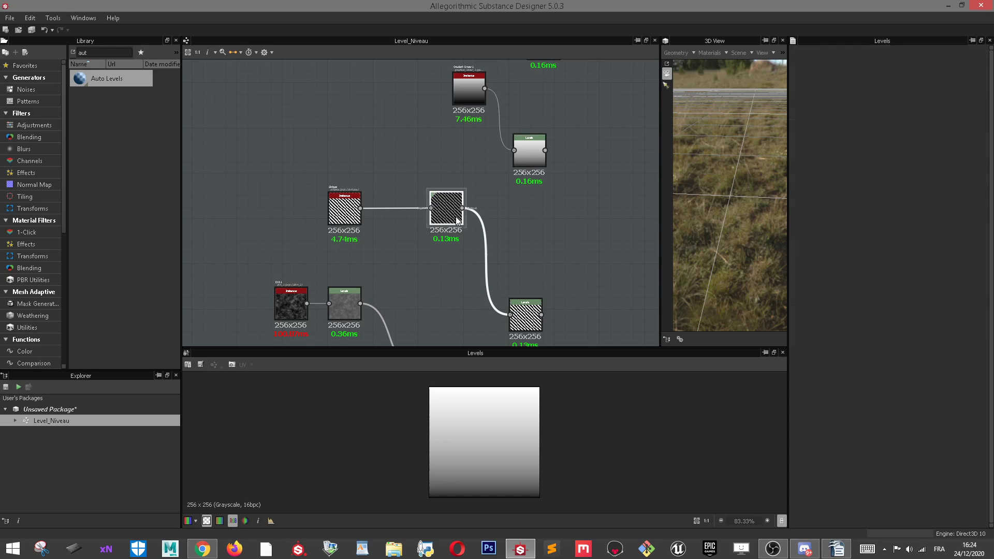
{"action": "right_click", "coordinate": [522, 219]}
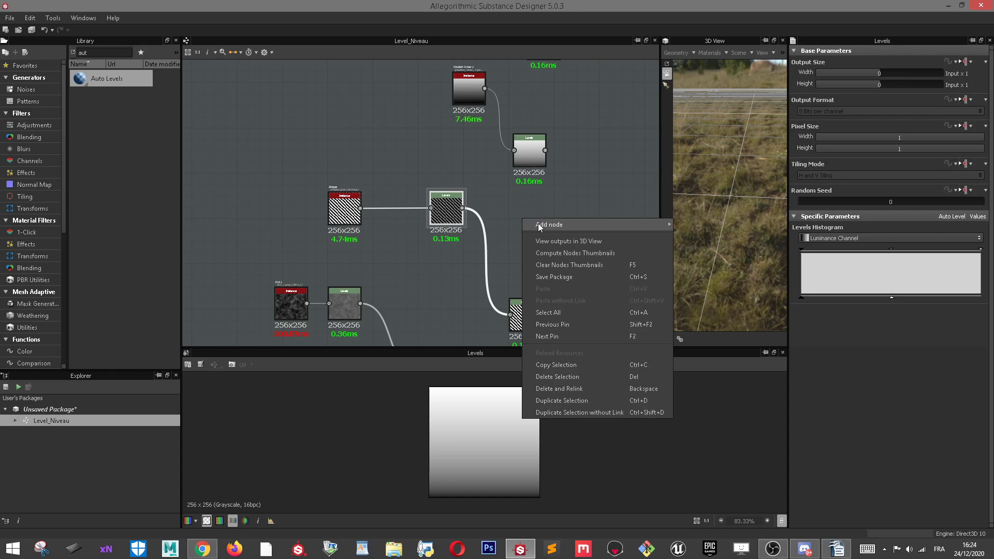
{"action": "mouse_move", "coordinate": [656, 224]}
{"action": "left_click", "coordinate": [692, 380]}
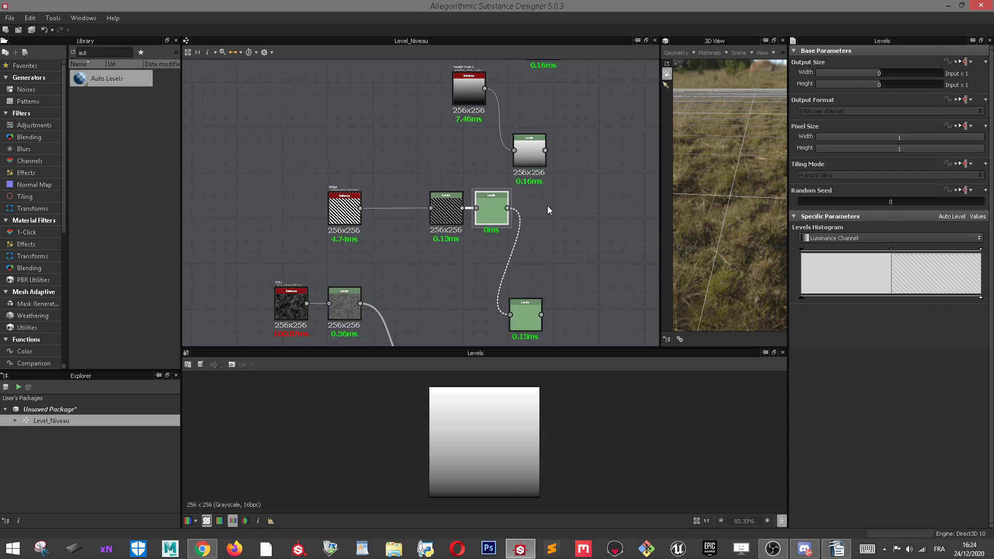
Inspect the Auto Levels node fed by the dirt Levels node and its output image
{"action": "middle_click_drag", "start_coordinate": [547, 206], "coordinate": [619, 86]}
{"action": "scroll", "coordinate": [486, 231], "scroll_direction": "up", "scroll_amount": 2}
{"action": "scroll", "coordinate": [487, 231], "scroll_direction": "up", "scroll_amount": 2}
{"action": "left_click", "coordinate": [488, 228]}
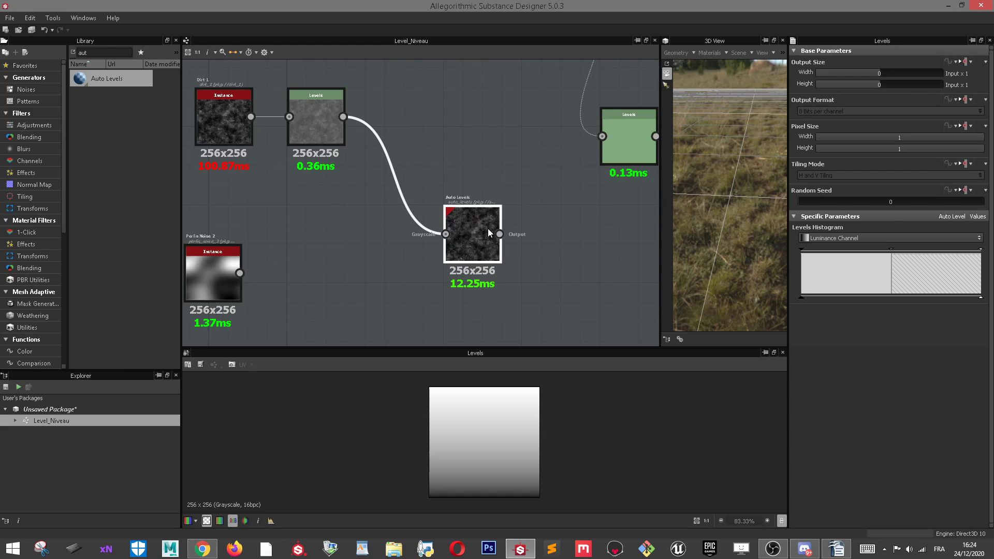
{"action": "middle_click_drag", "start_coordinate": [498, 142], "coordinate": [510, 188]}
{"action": "scroll", "coordinate": [510, 188], "scroll_direction": "down", "scroll_amount": 3}
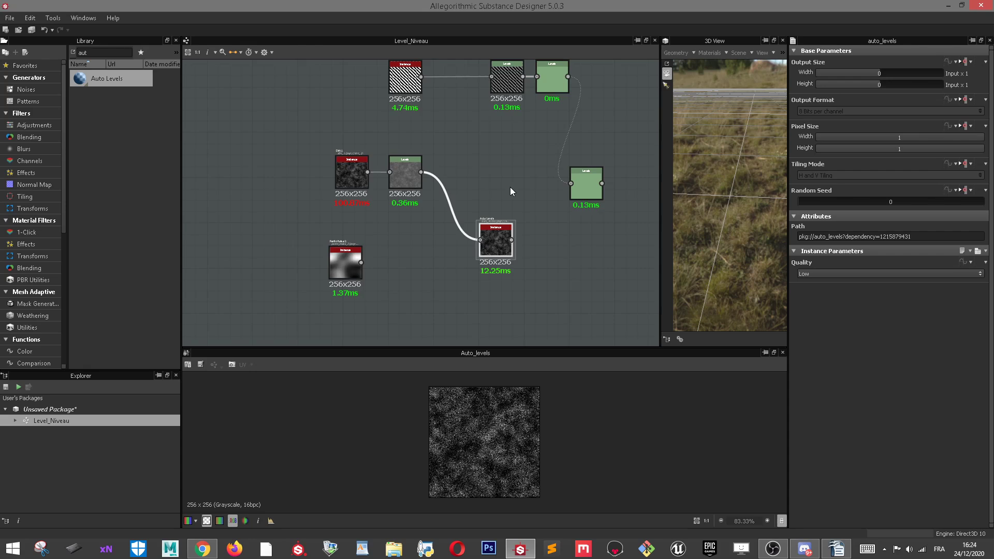
{"action": "scroll", "coordinate": [510, 187], "scroll_direction": "down", "scroll_amount": 2}
{"action": "middle_click_drag", "start_coordinate": [447, 109], "coordinate": [390, 186]}
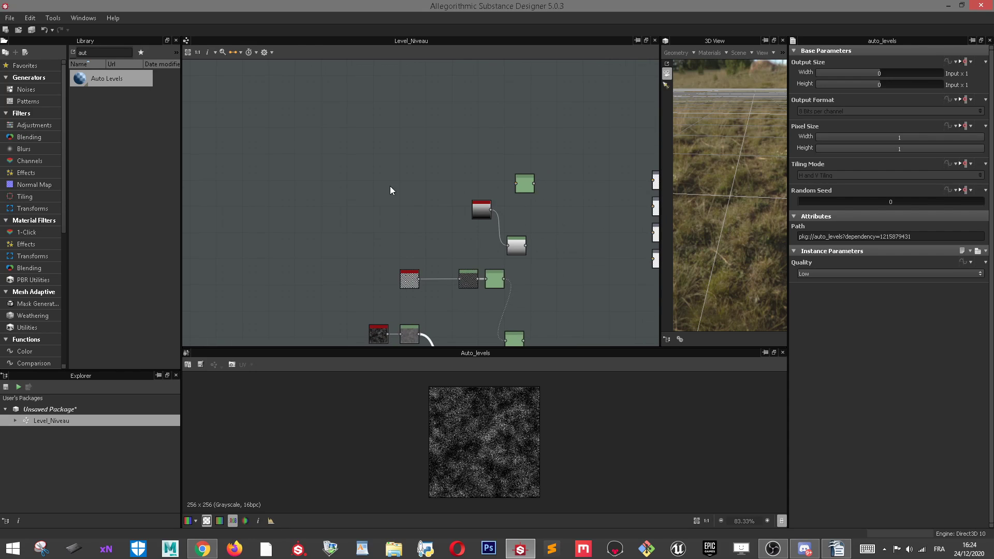
Review the node types available to add, look over the whole graph, and inspect the gradient's Levels node
{"action": "right_click", "coordinate": [390, 187]}
{"action": "mouse_move", "coordinate": [424, 193]}
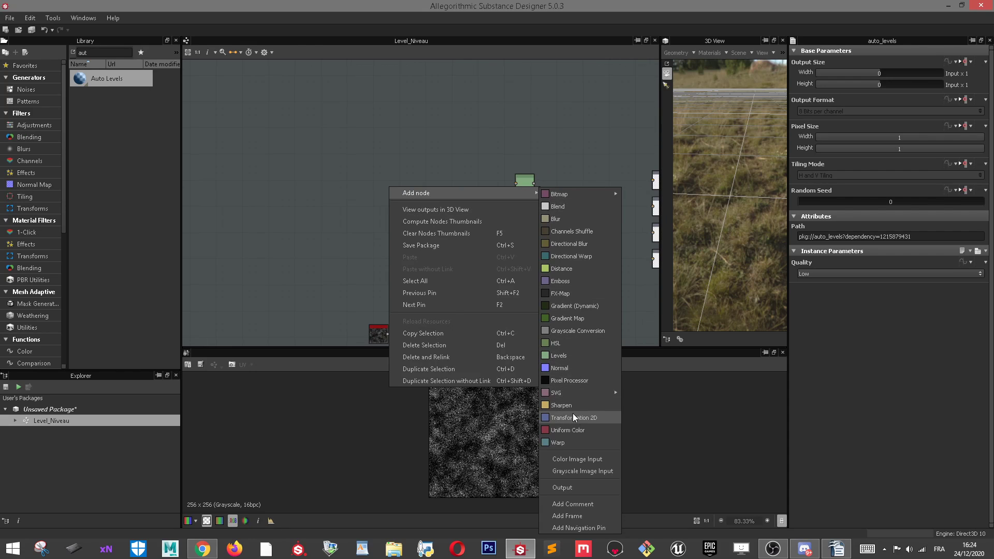
{"action": "left_click", "coordinate": [550, 142]}
{"action": "middle_click_drag", "start_coordinate": [550, 141], "coordinate": [490, 14]}
{"action": "scroll", "coordinate": [488, 79], "scroll_direction": "up", "scroll_amount": 3}
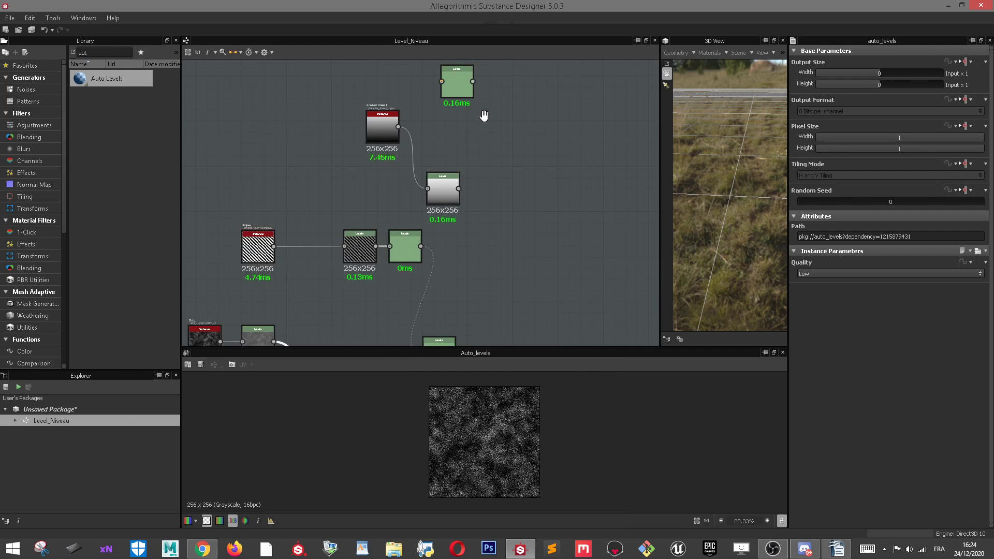
{"action": "middle_click_drag", "start_coordinate": [484, 110], "coordinate": [395, 186]}
{"action": "scroll", "coordinate": [396, 184], "scroll_direction": "down", "scroll_amount": 3}
{"action": "middle_click_drag", "start_coordinate": [451, 247], "coordinate": [440, 185]}
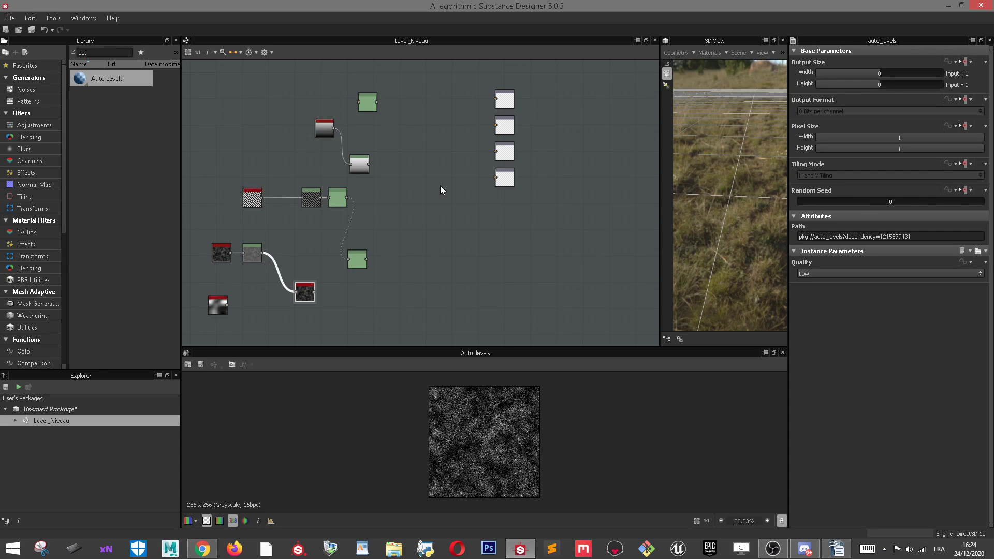
{"action": "scroll", "coordinate": [371, 200], "scroll_direction": "up", "scroll_amount": 2}
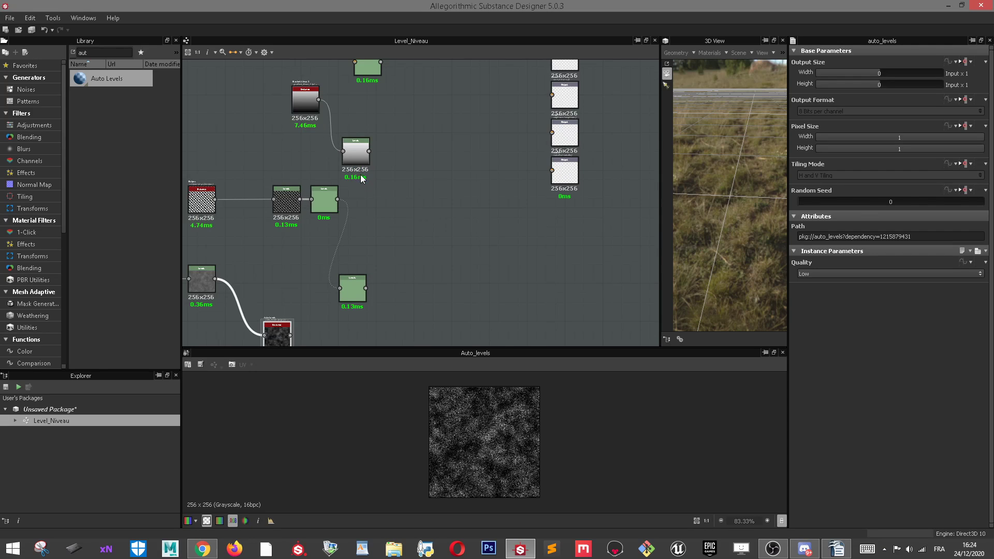
{"action": "left_click", "coordinate": [355, 152]}
{"action": "middle_click_drag", "start_coordinate": [273, 136], "coordinate": [303, 162]}
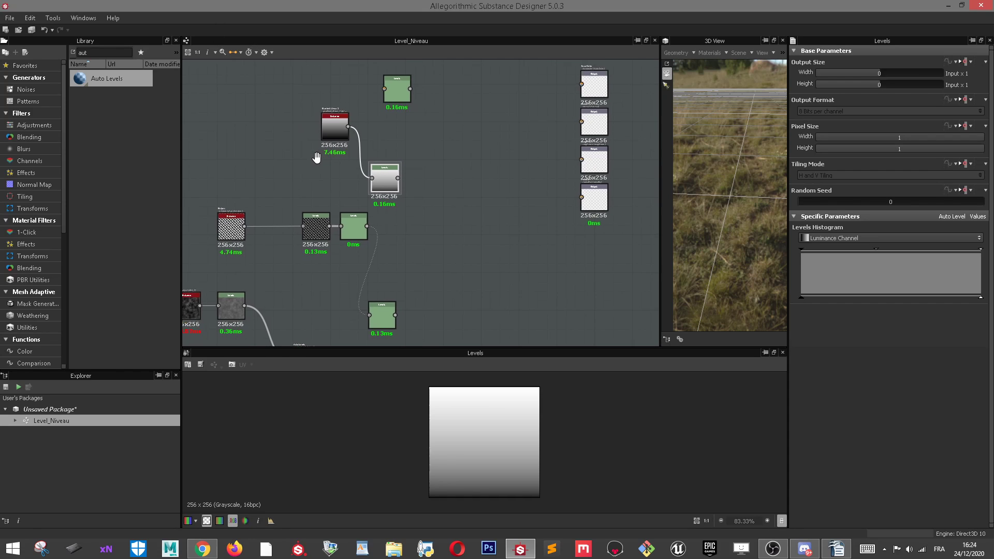
Open the recent package Flan.sbs to show its GradientDegrade graph
{"action": "left_click", "coordinate": [10, 18]}
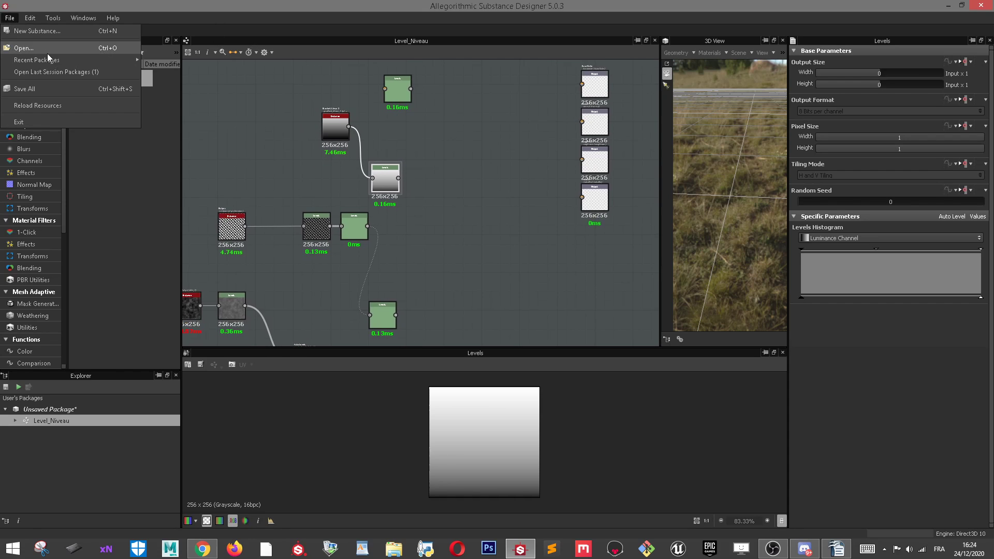
{"action": "mouse_move", "coordinate": [57, 58]}
{"action": "left_click", "coordinate": [171, 63]}
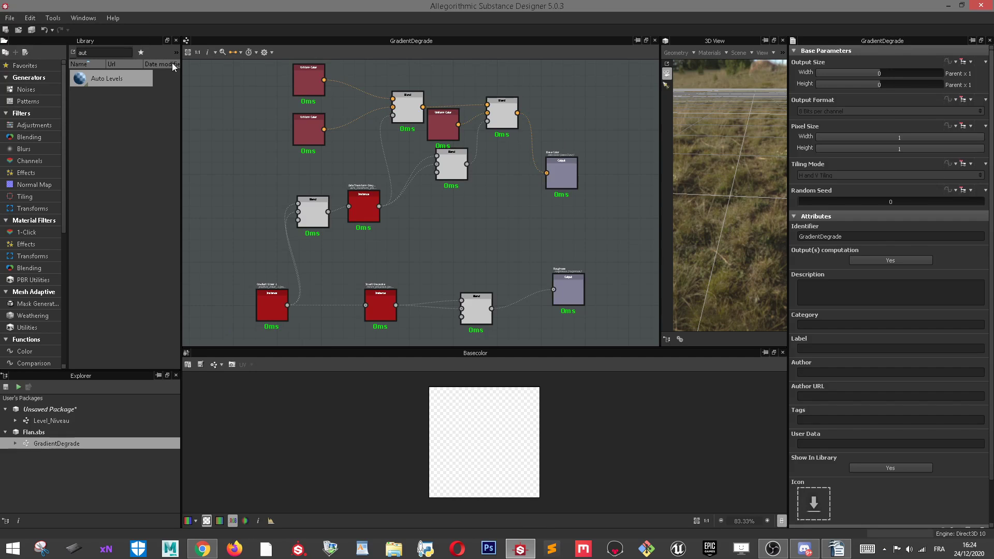
{"action": "scroll", "coordinate": [731, 149], "scroll_direction": "down", "scroll_amount": 6}
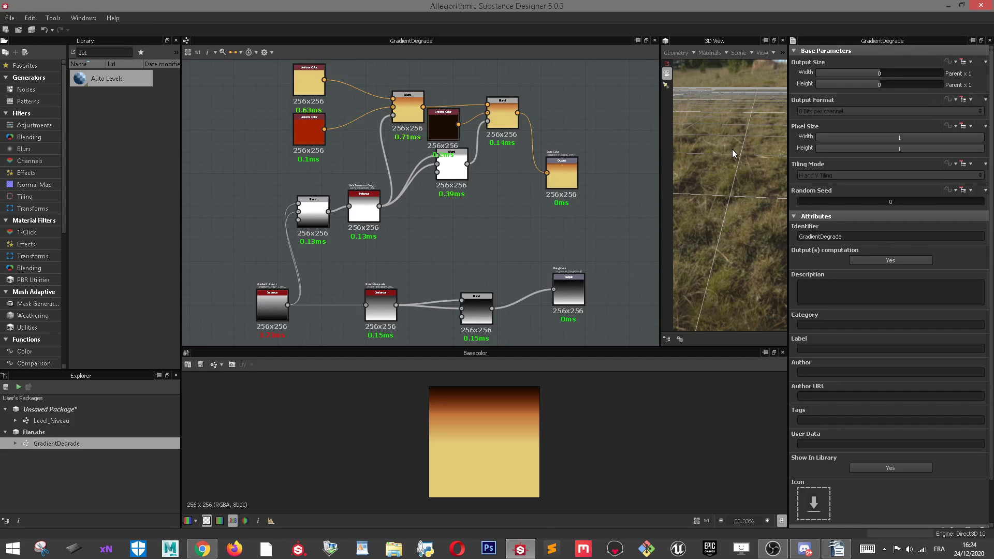
Enlarge the 3D View and examine the flan gradient material on the cube from several sides
{"action": "left_click_drag", "start_coordinate": [732, 149], "coordinate": [437, 205]}
{"action": "left_click_drag", "start_coordinate": [658, 264], "coordinate": [732, 205]}
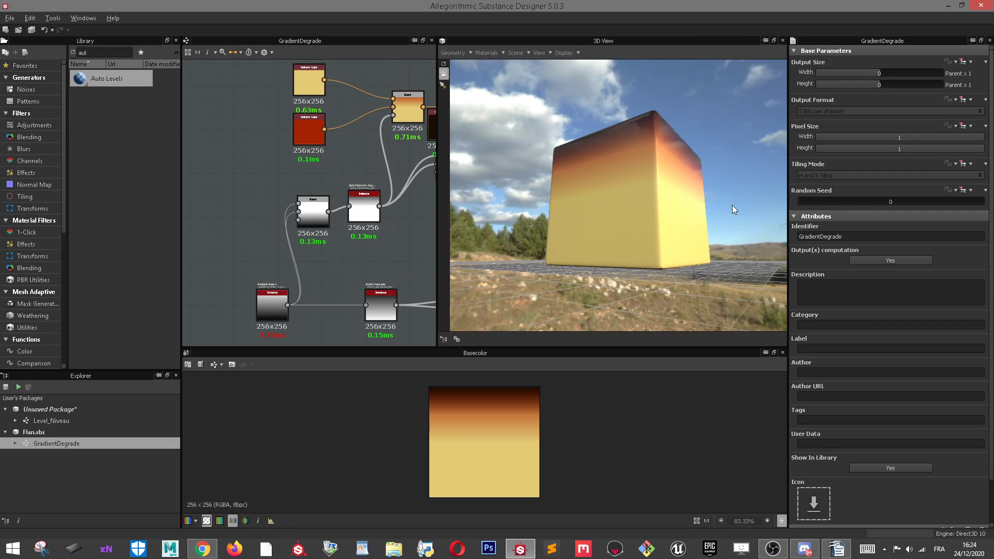
{"action": "left_click_drag", "start_coordinate": [662, 190], "coordinate": [728, 204]}
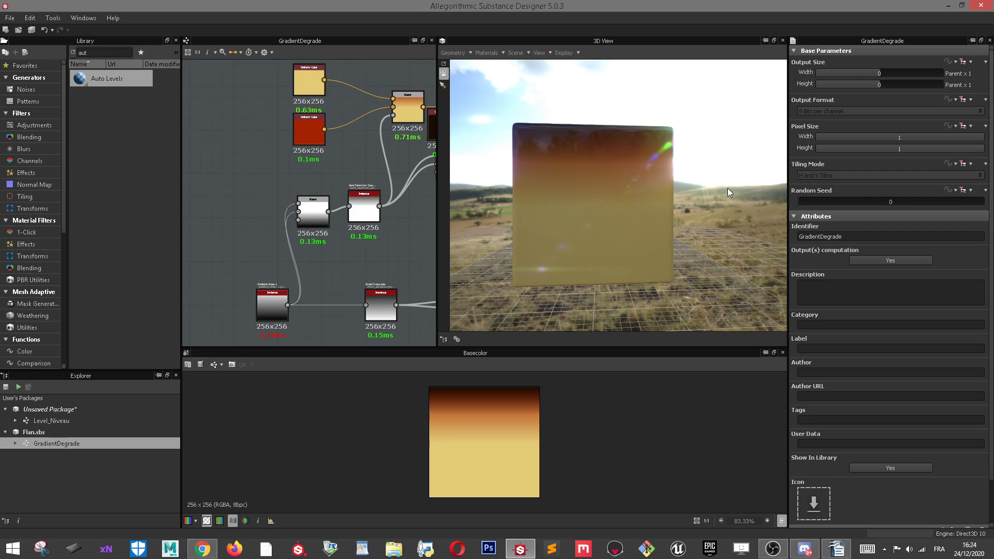